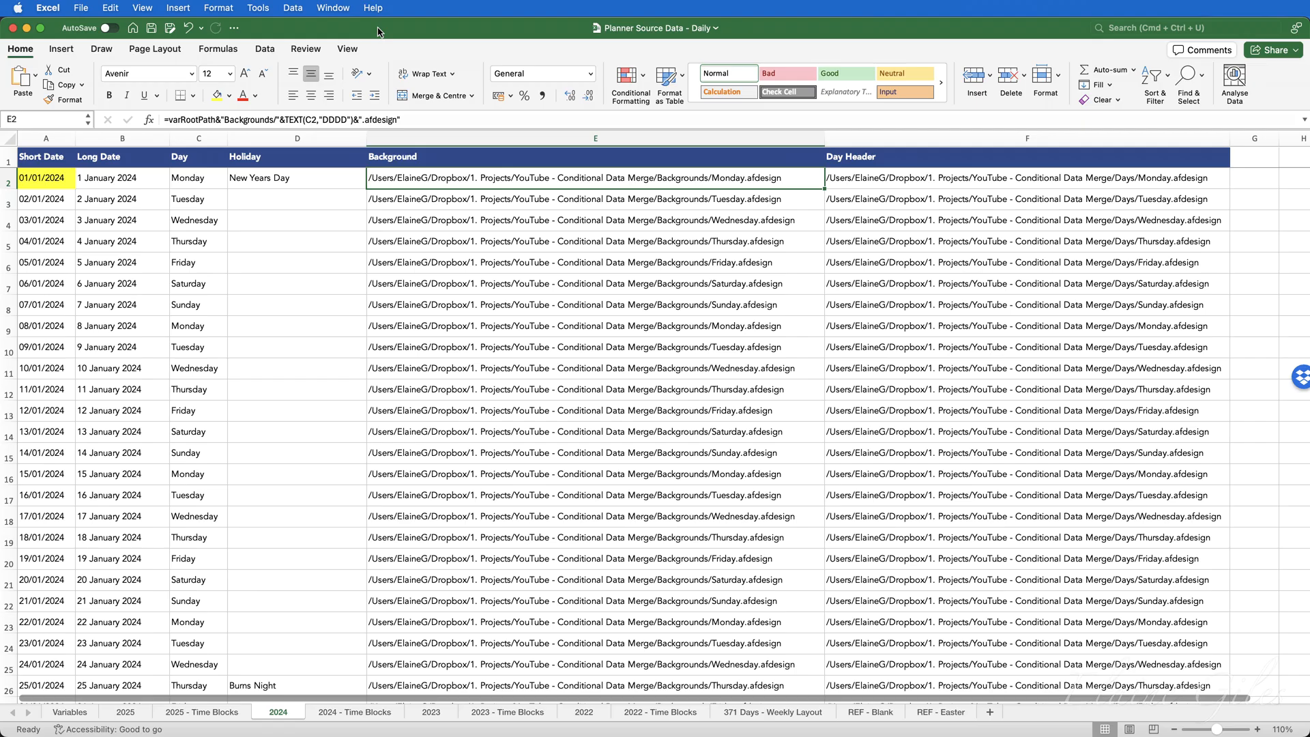
# Step: Examine the Root Path variable on the Variables sheet and the defined name of its value cell
pyautogui.click(79, 713)
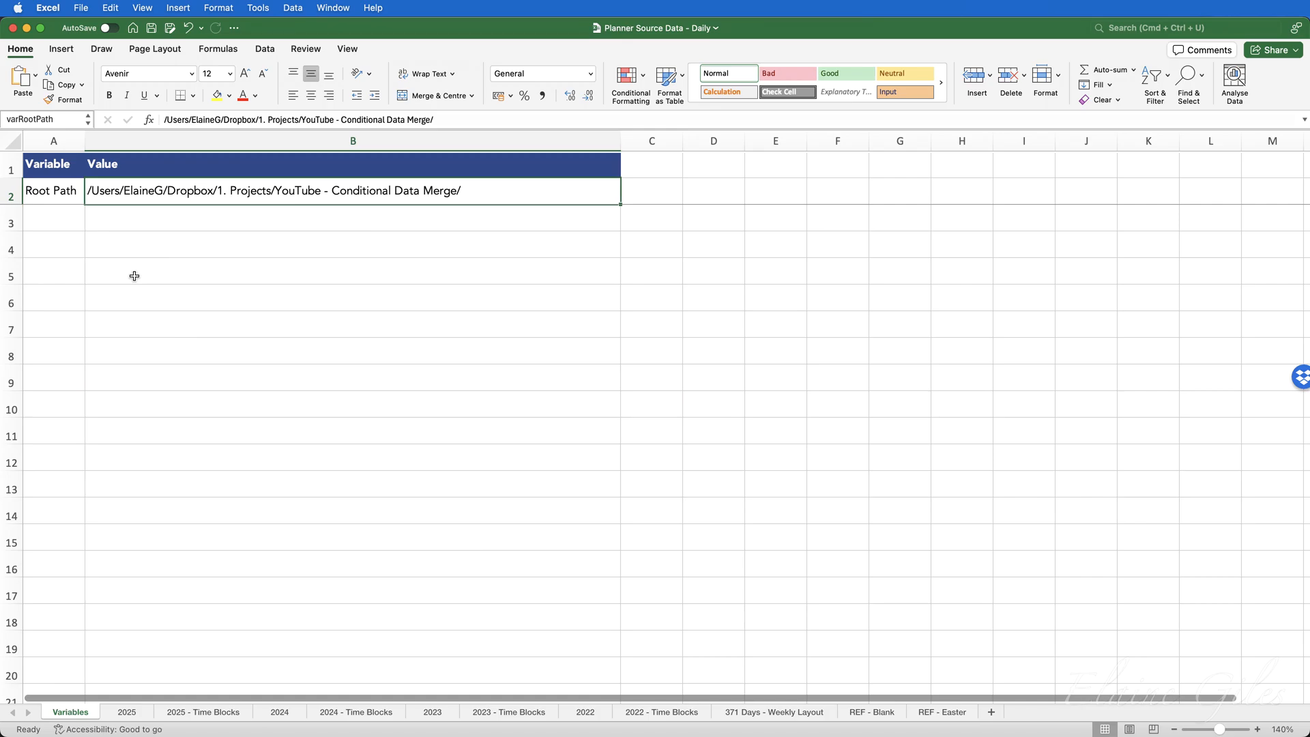
pyautogui.click(55, 198)
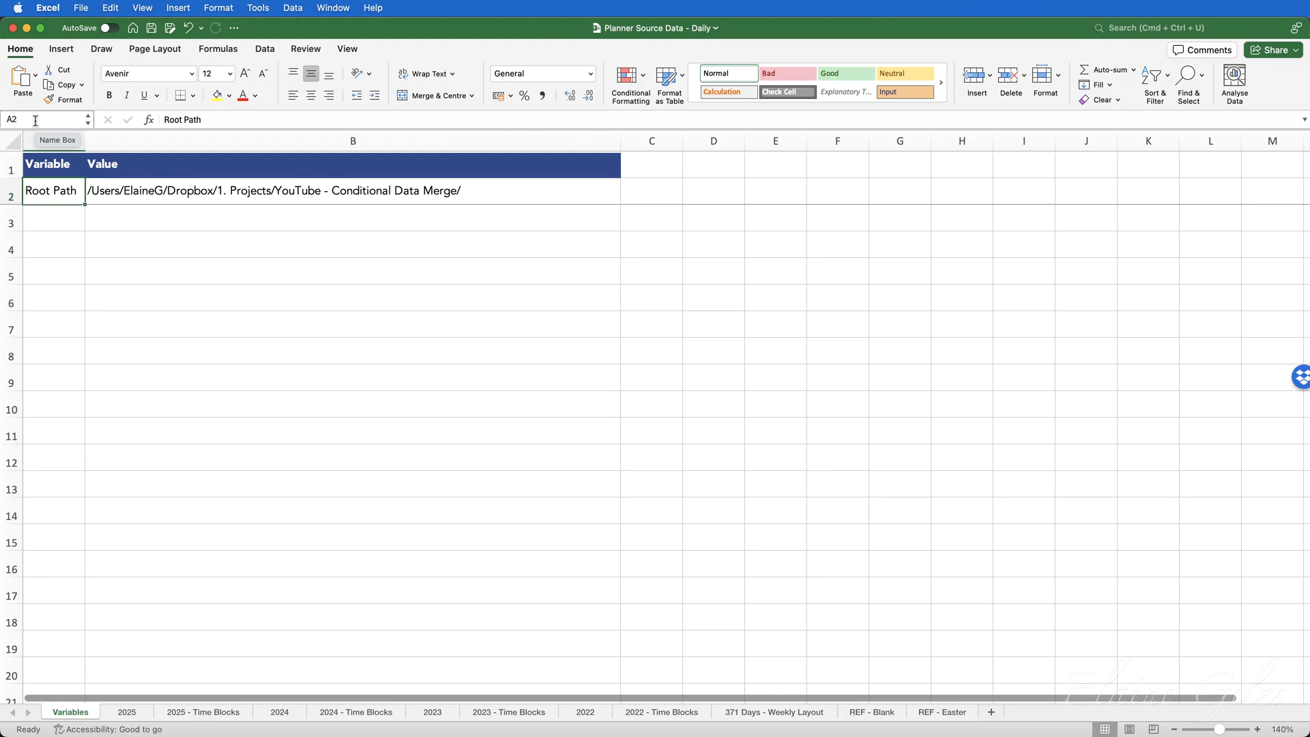
pyautogui.click(227, 195)
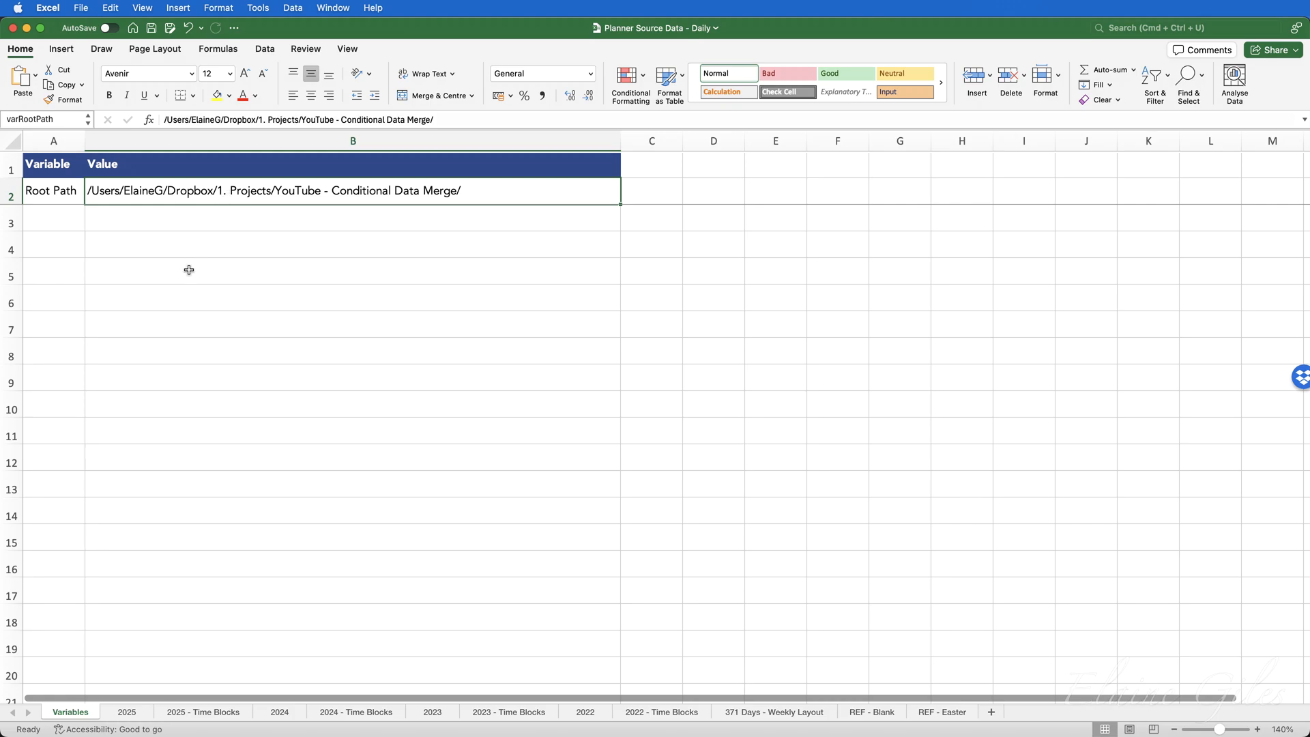
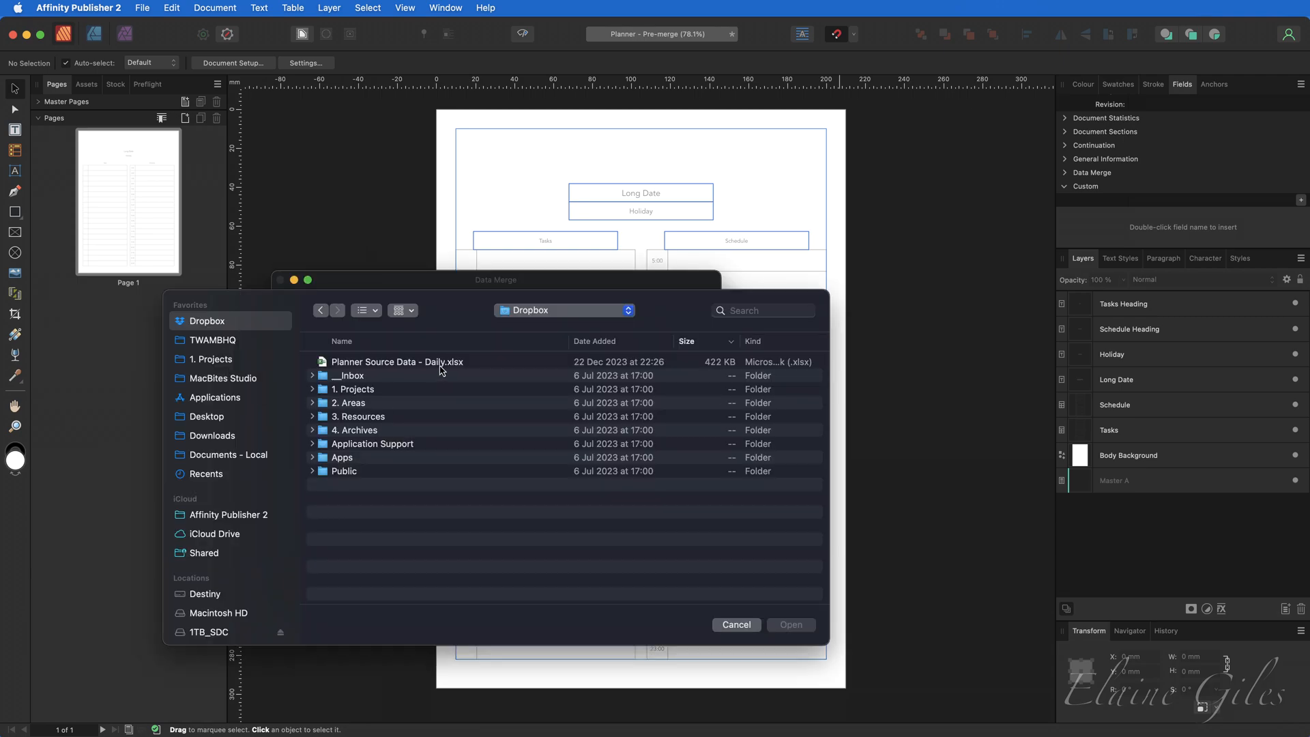
# Step: In Affinity Publisher, load Planner Source Data - Daily.xlsx as the data merge source and use its 2024 sheet
pyautogui.doubleClick(440, 365)
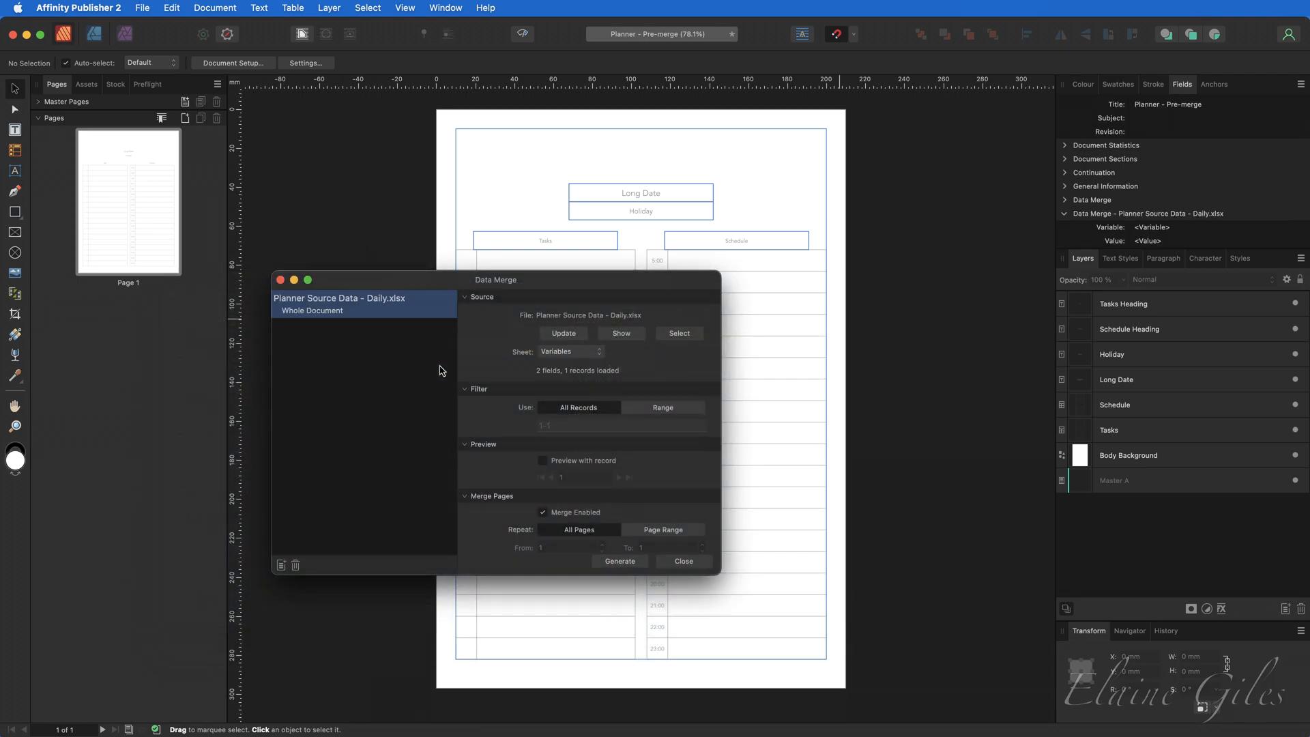
pyautogui.click(591, 360)
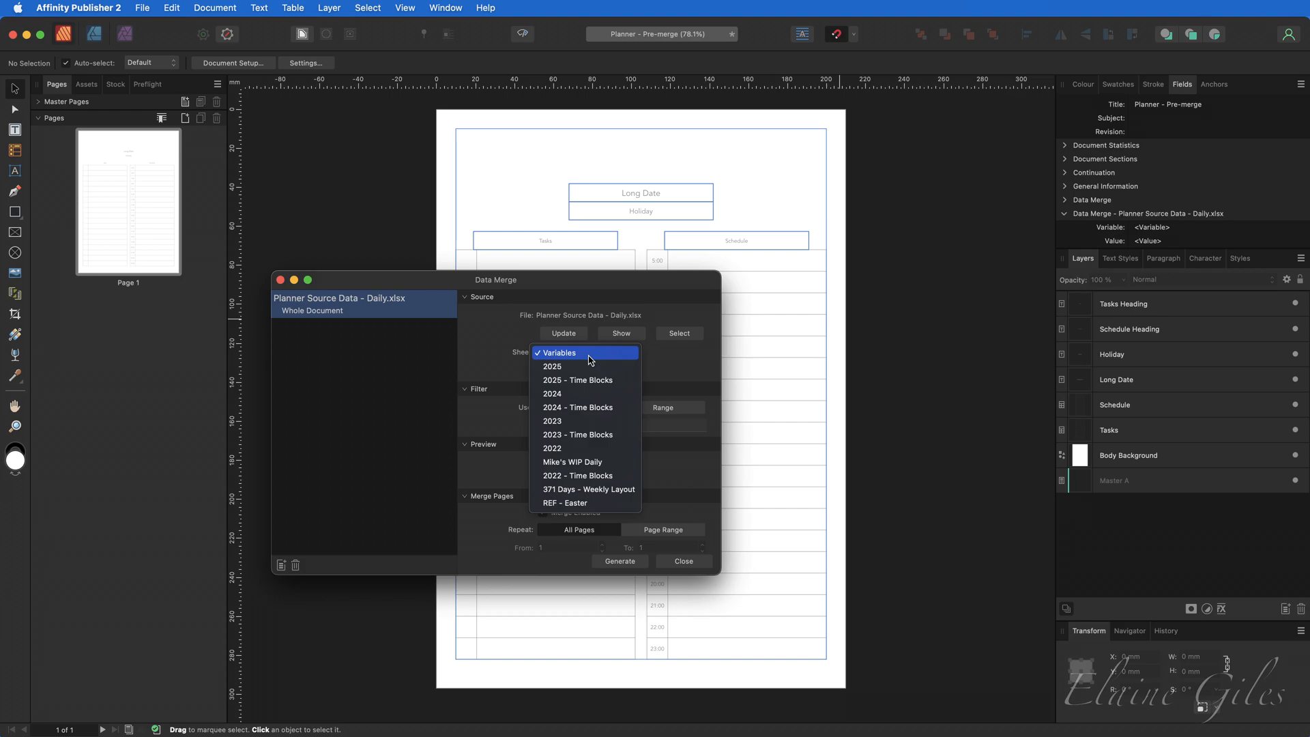
pyautogui.click(584, 397)
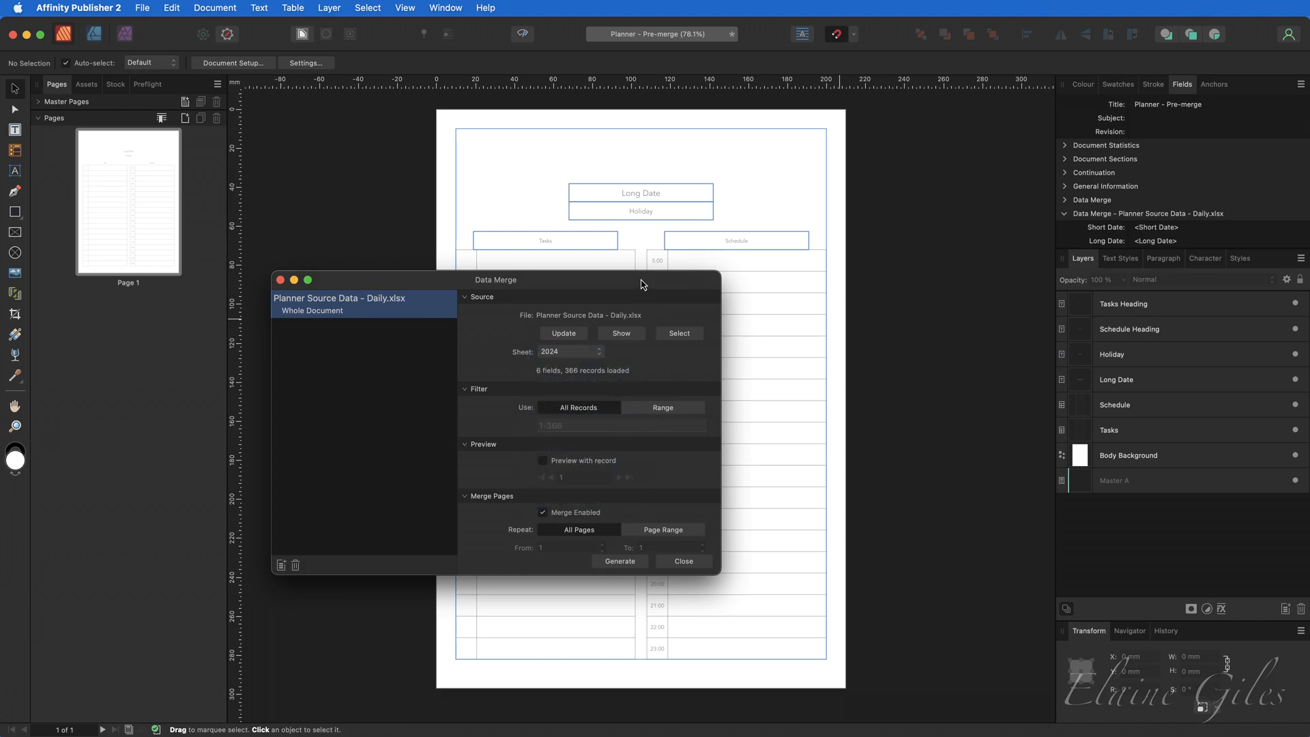
pyautogui.moveTo(641, 282); pyautogui.dragTo(614, 311)
pyautogui.press('Escape')
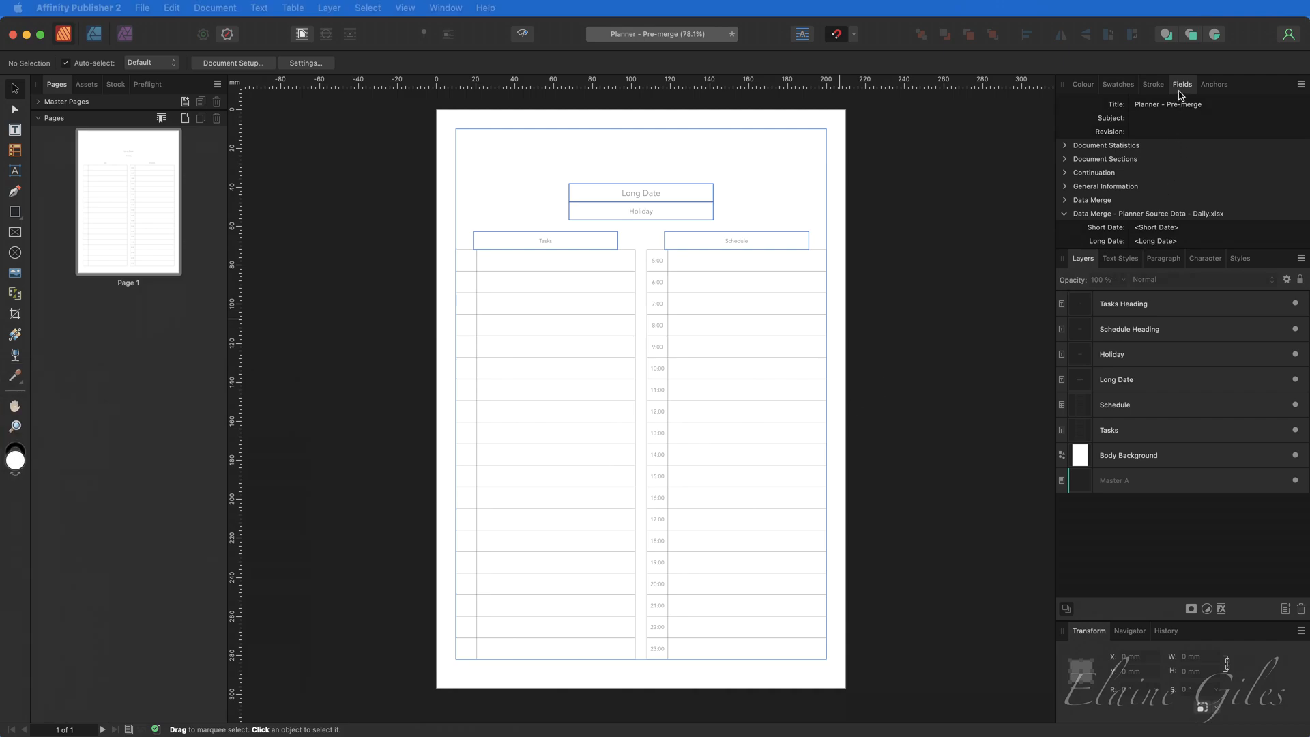
# Step: Float and lengthen the Fields panel beside the page, and replace the Long Date placeholder text with the Long Date merge field
pyautogui.moveTo(1183, 85); pyautogui.dragTo(887, 124)
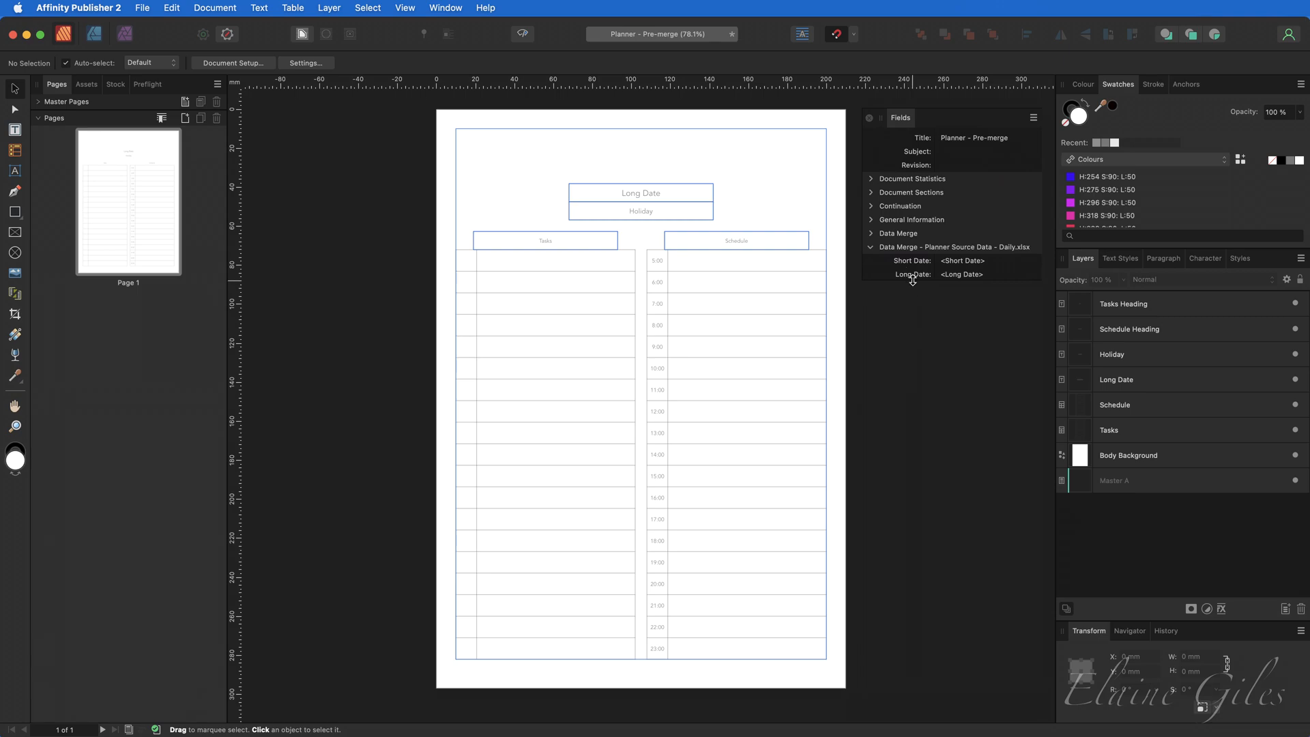
pyautogui.moveTo(914, 279); pyautogui.dragTo(925, 543)
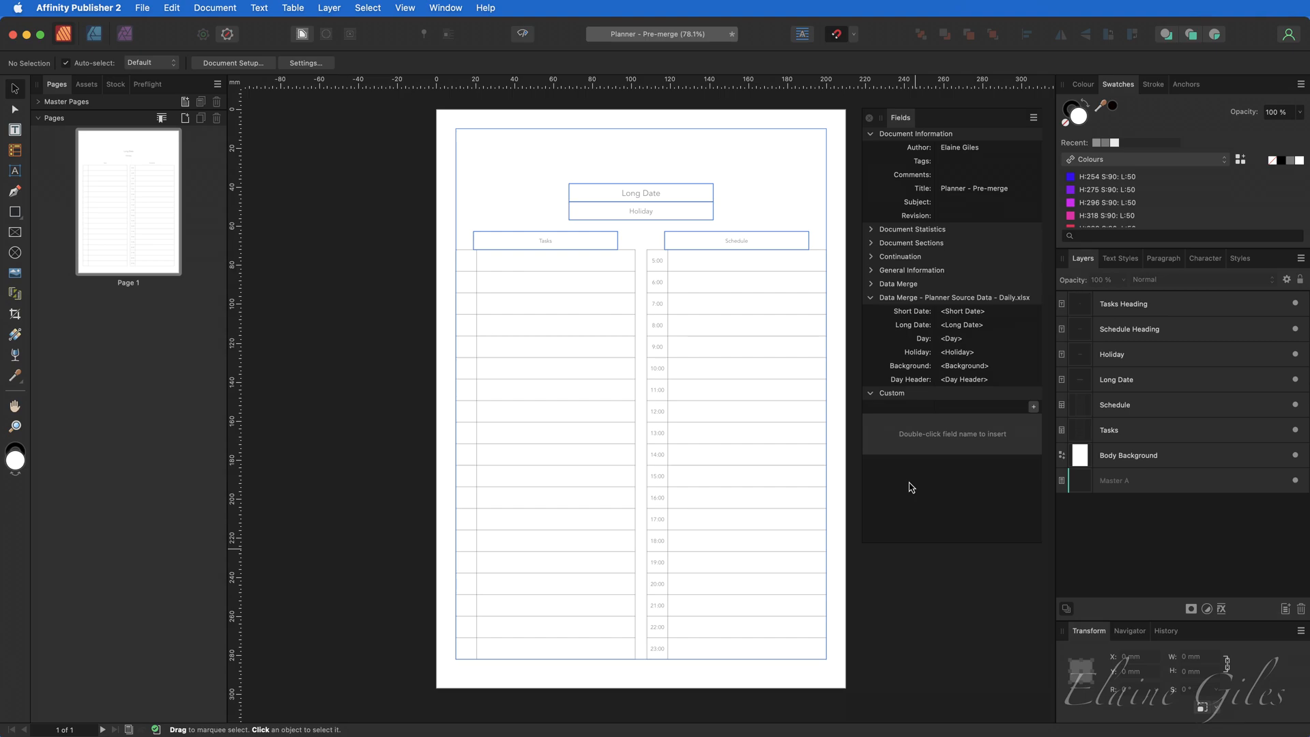
pyautogui.click(646, 198)
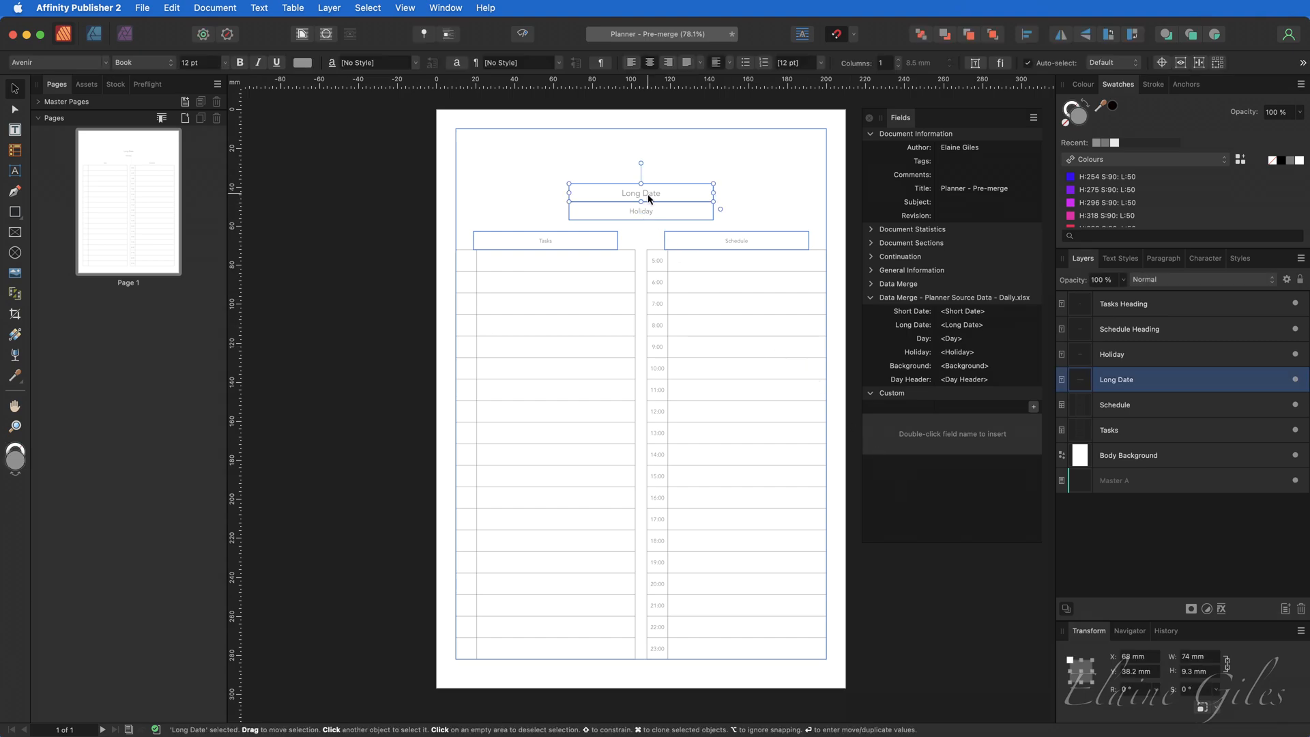
pyautogui.doubleClick(648, 196)
pyautogui.doubleClick(648, 194)
pyautogui.press('super+a')
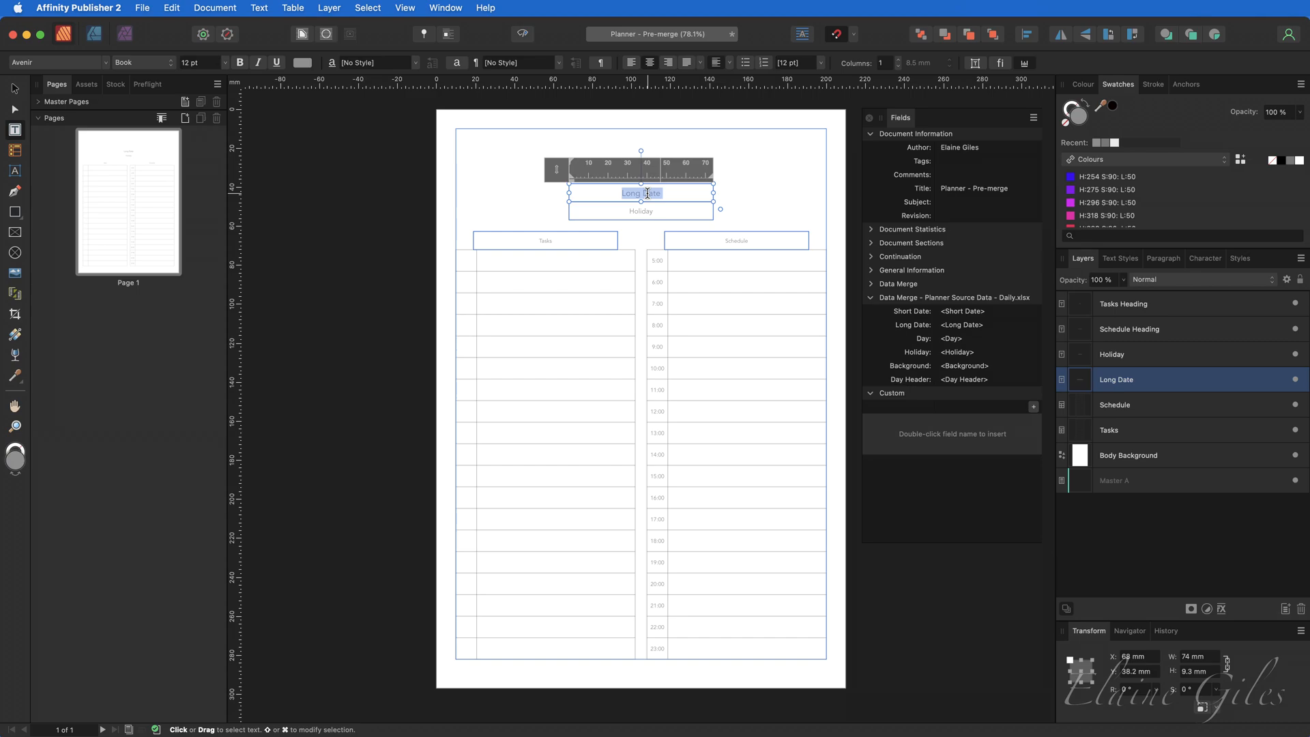
pyautogui.press('BackSpace')
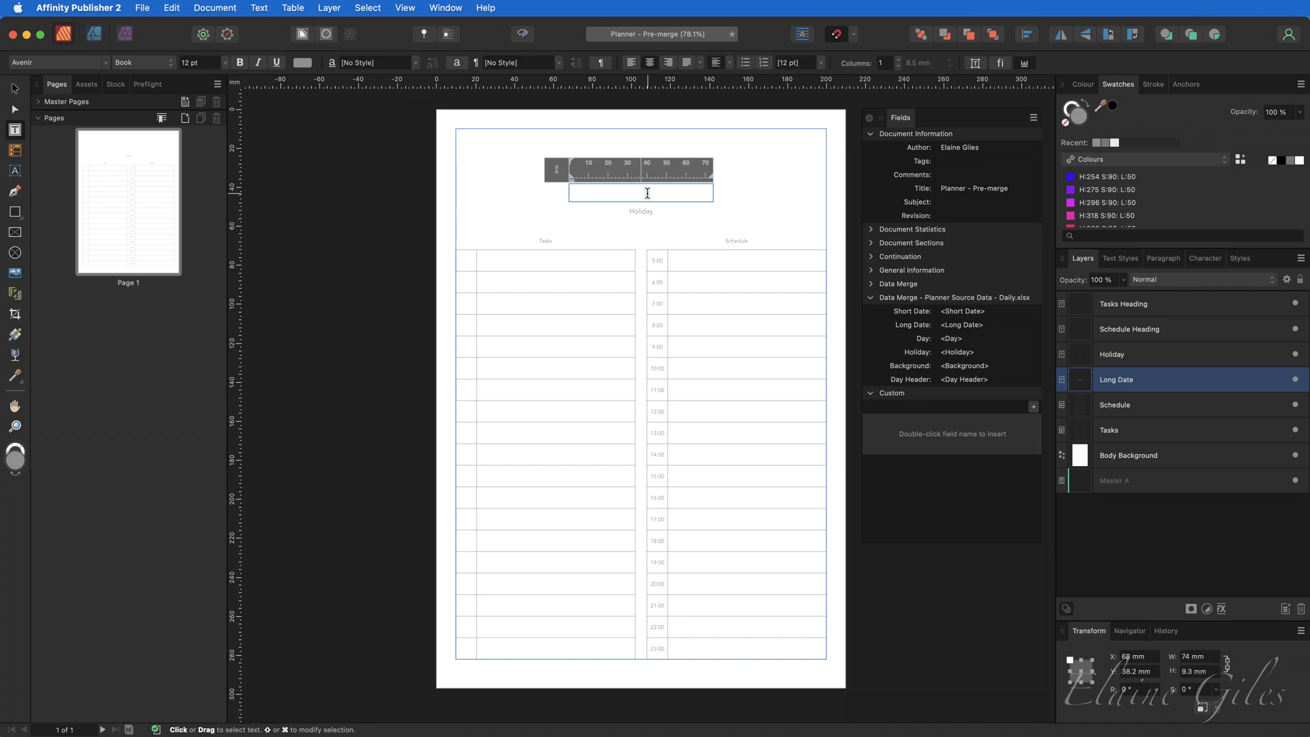
pyautogui.doubleClick(960, 326)
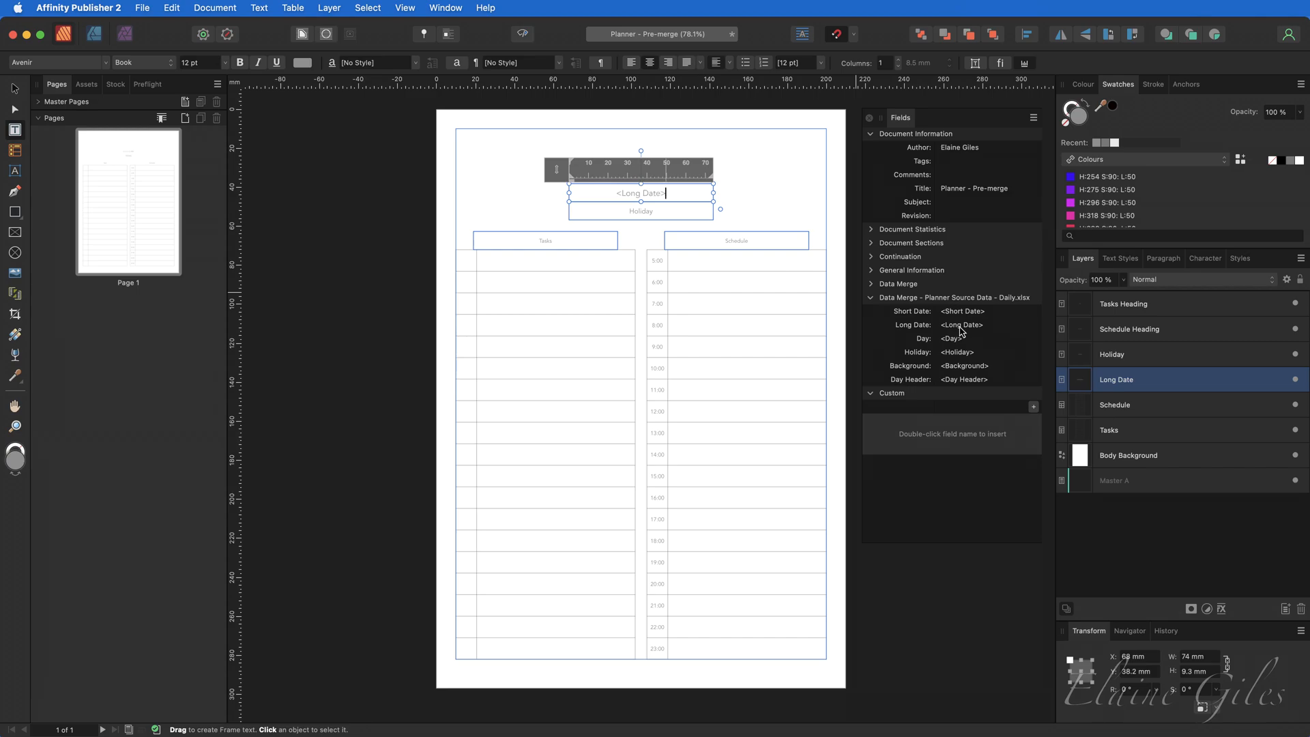
# Step: Replace the Holiday placeholder text with the Holiday merge field
pyautogui.click(648, 212)
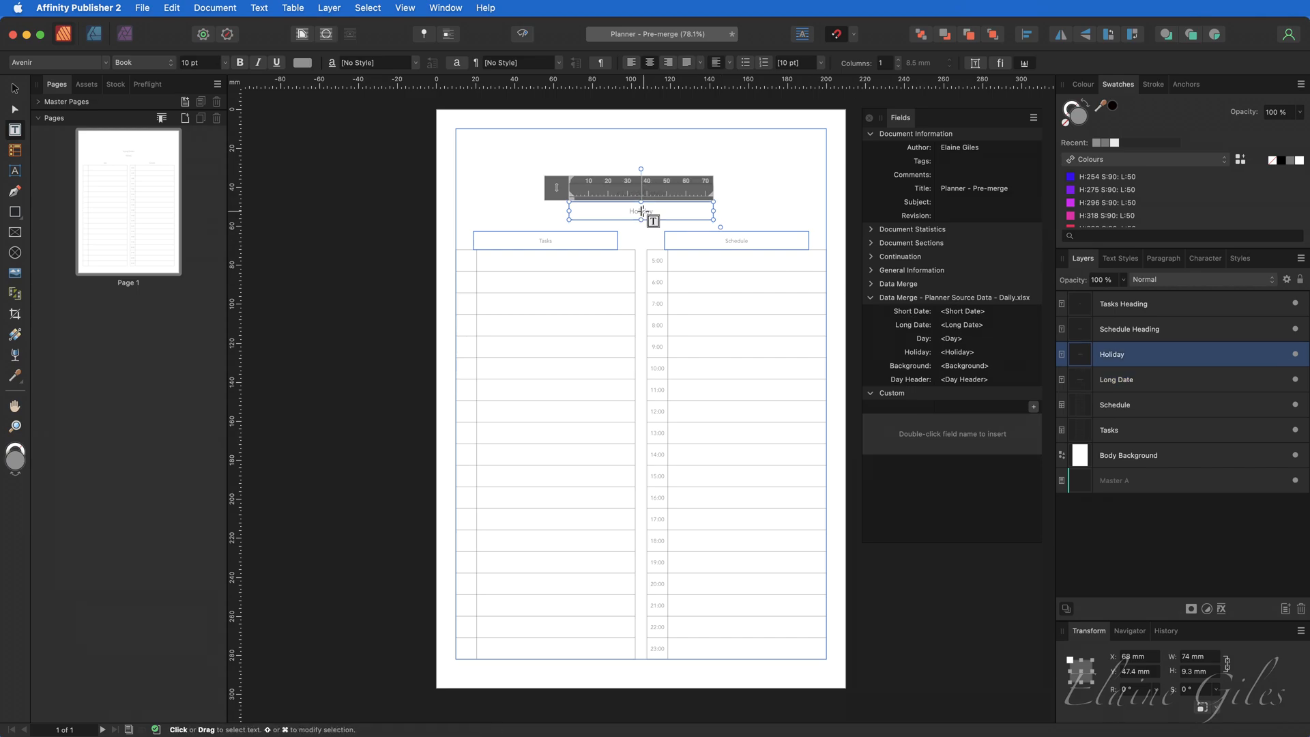
pyautogui.doubleClick(648, 212)
pyautogui.doubleClick(957, 352)
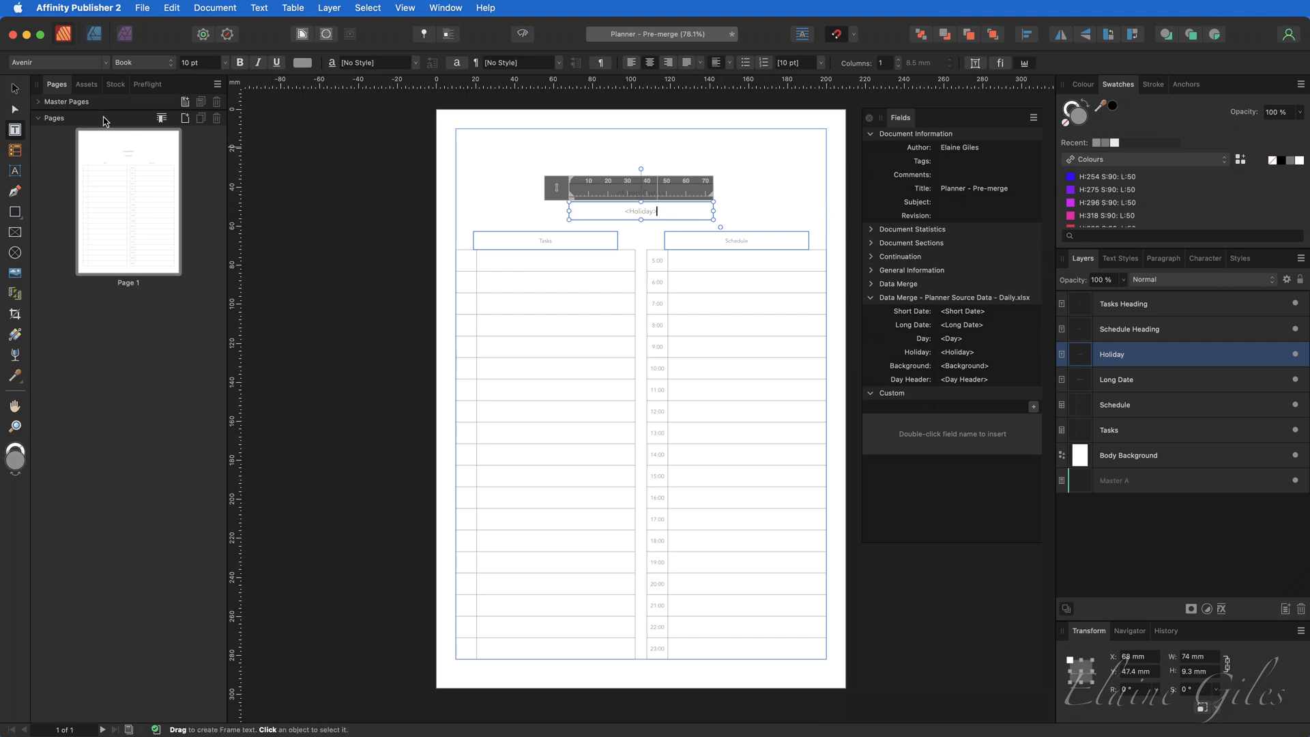
# Step: Draw a rectangular picture frame about 74 mm wide and 25.3 mm high directly above the Long Date text frame
pyautogui.click(20, 90)
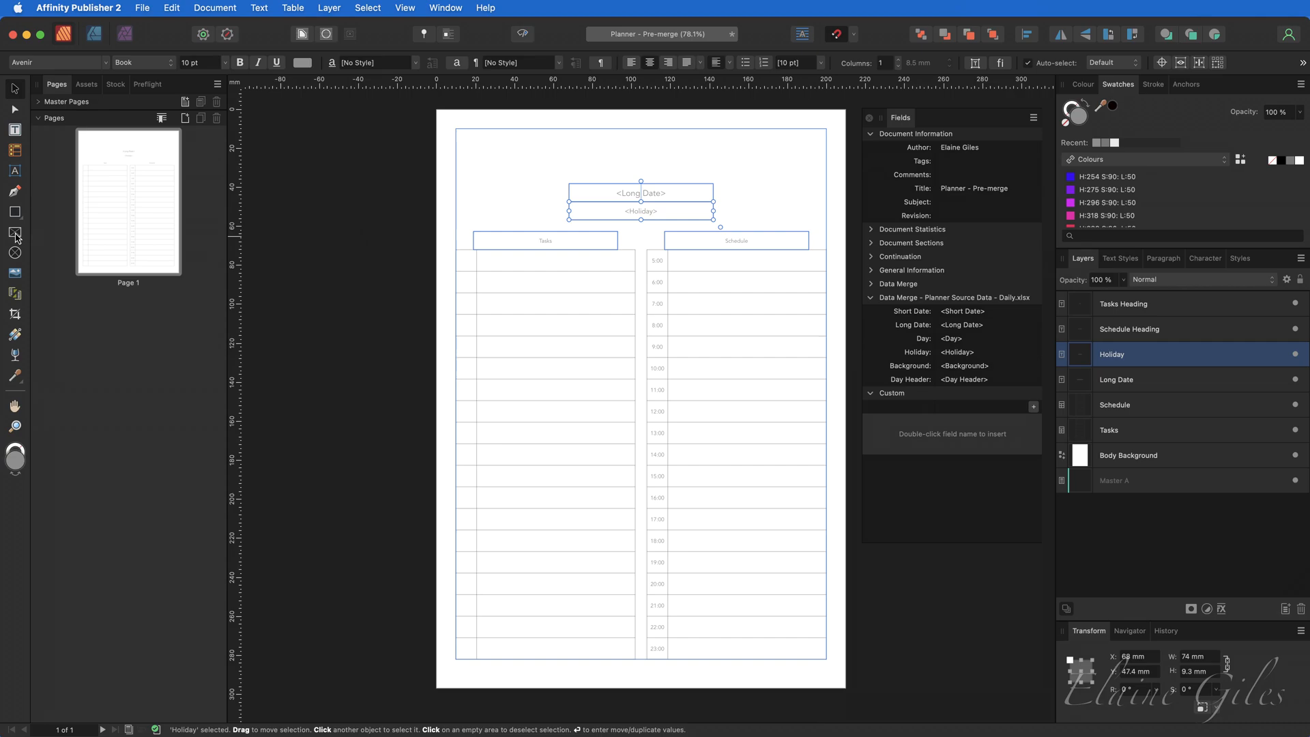
pyautogui.click(15, 234)
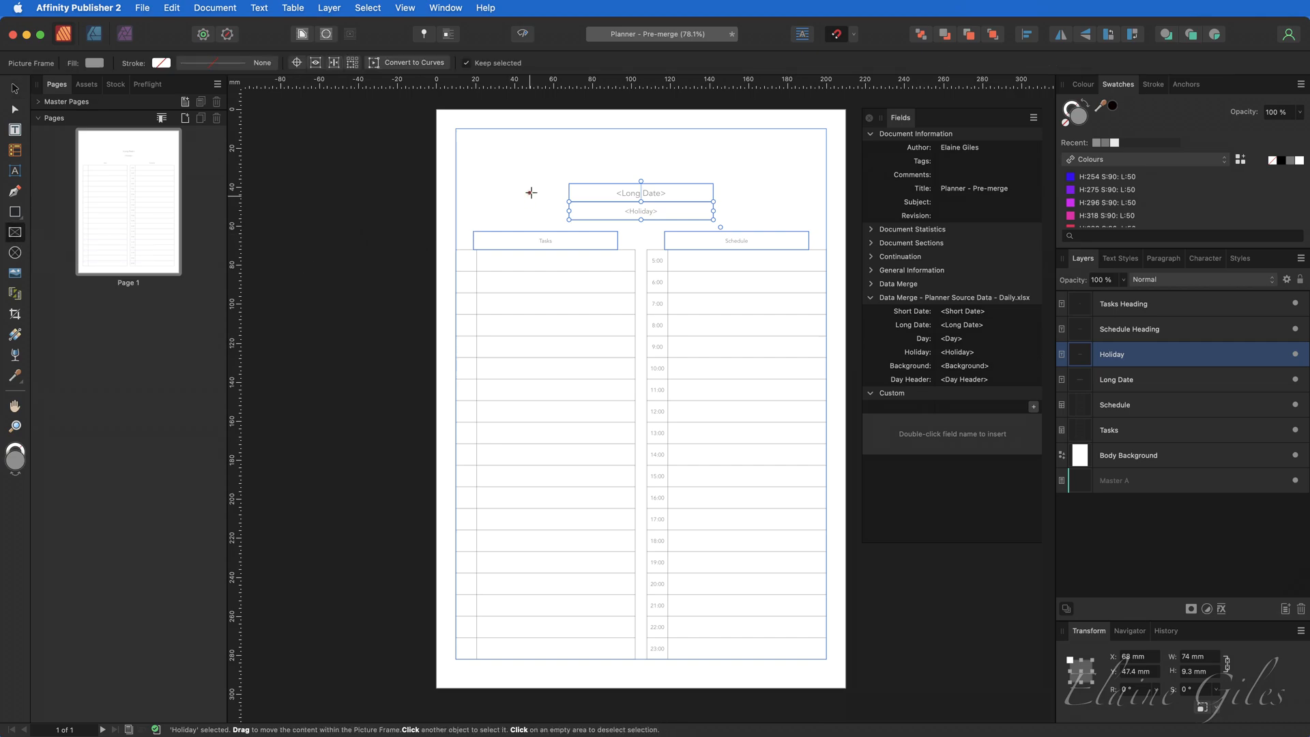
pyautogui.moveTo(570, 135); pyautogui.dragTo(713, 181)
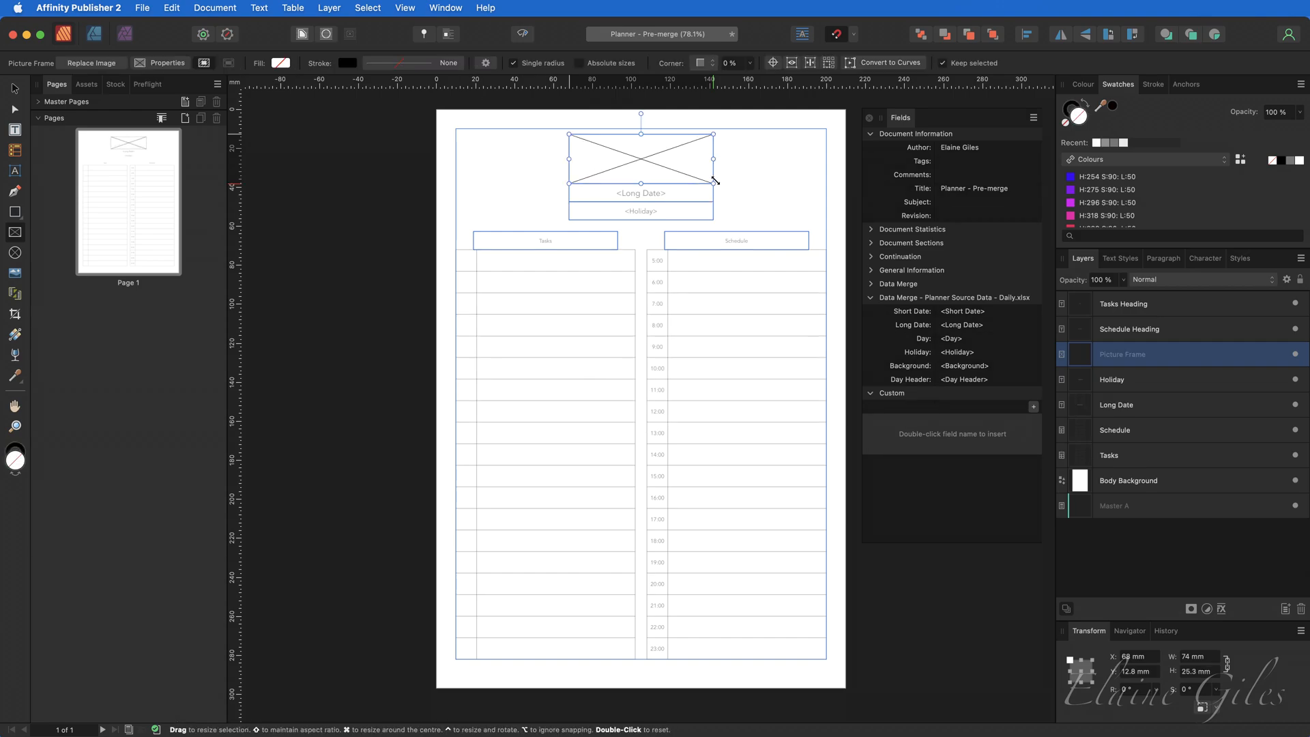
# Step: Size the picture frame to 74 mm wide and 25.8 mm high with its proportions unlinked
pyautogui.click(1207, 668)
pyautogui.write('25')
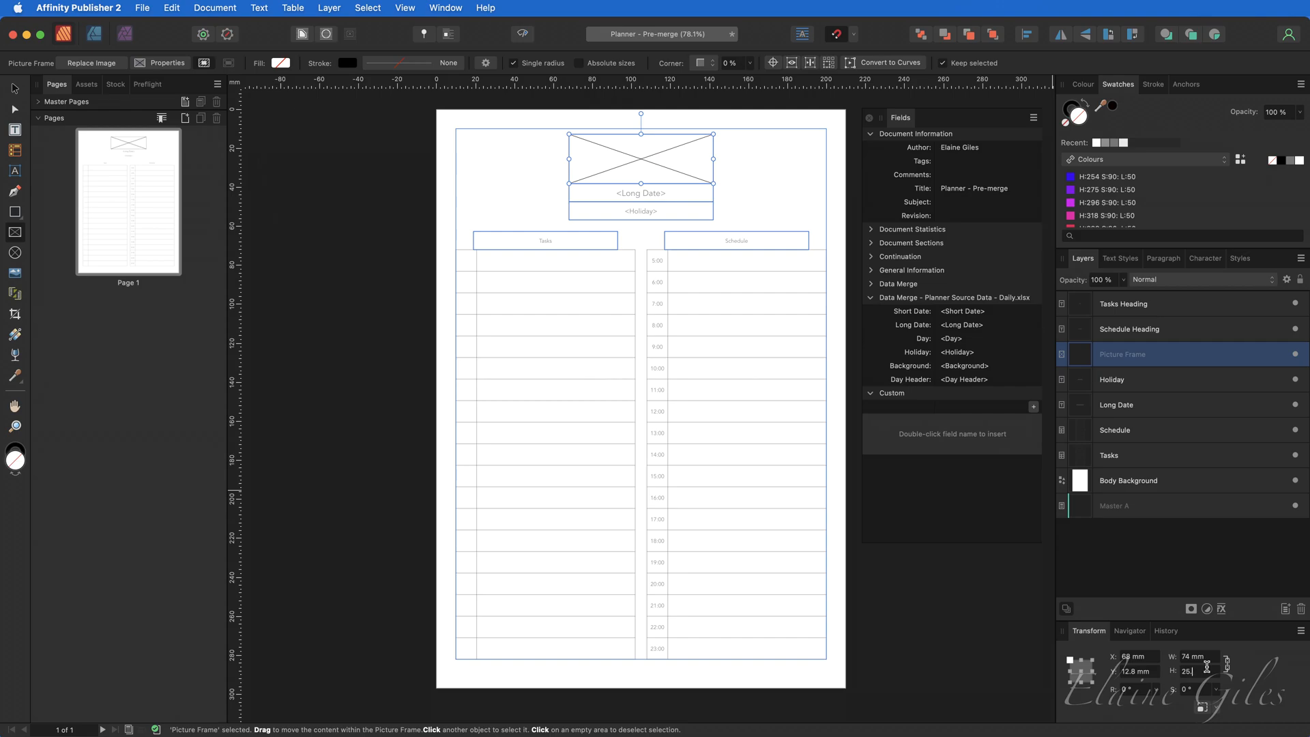
pyautogui.write('.8')
pyautogui.press('Return')
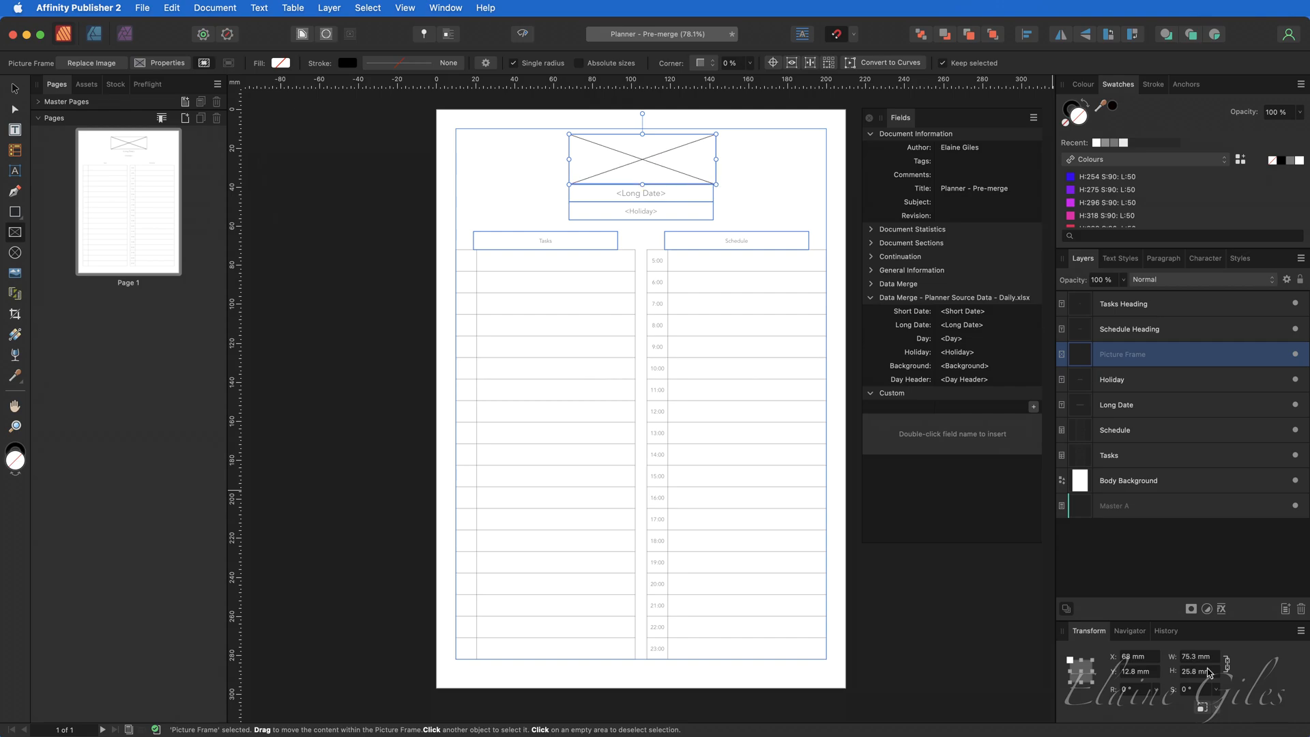
pyautogui.click(1227, 663)
pyautogui.click(1207, 657)
pyautogui.write('74')
pyautogui.press('Return')
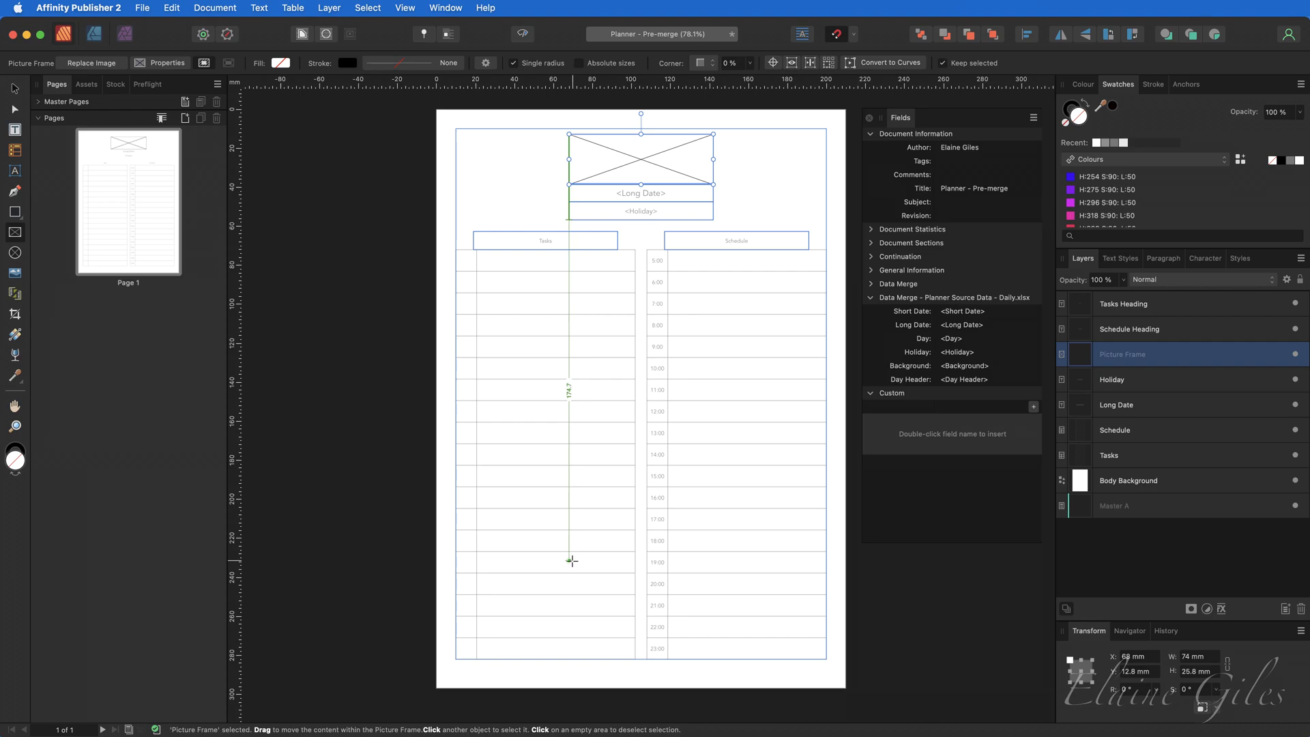
# Step: Move the picture frame up to Y 12.4 mm to sit against the Long Date frame, and assign it the Day Header merge field
pyautogui.press('v')
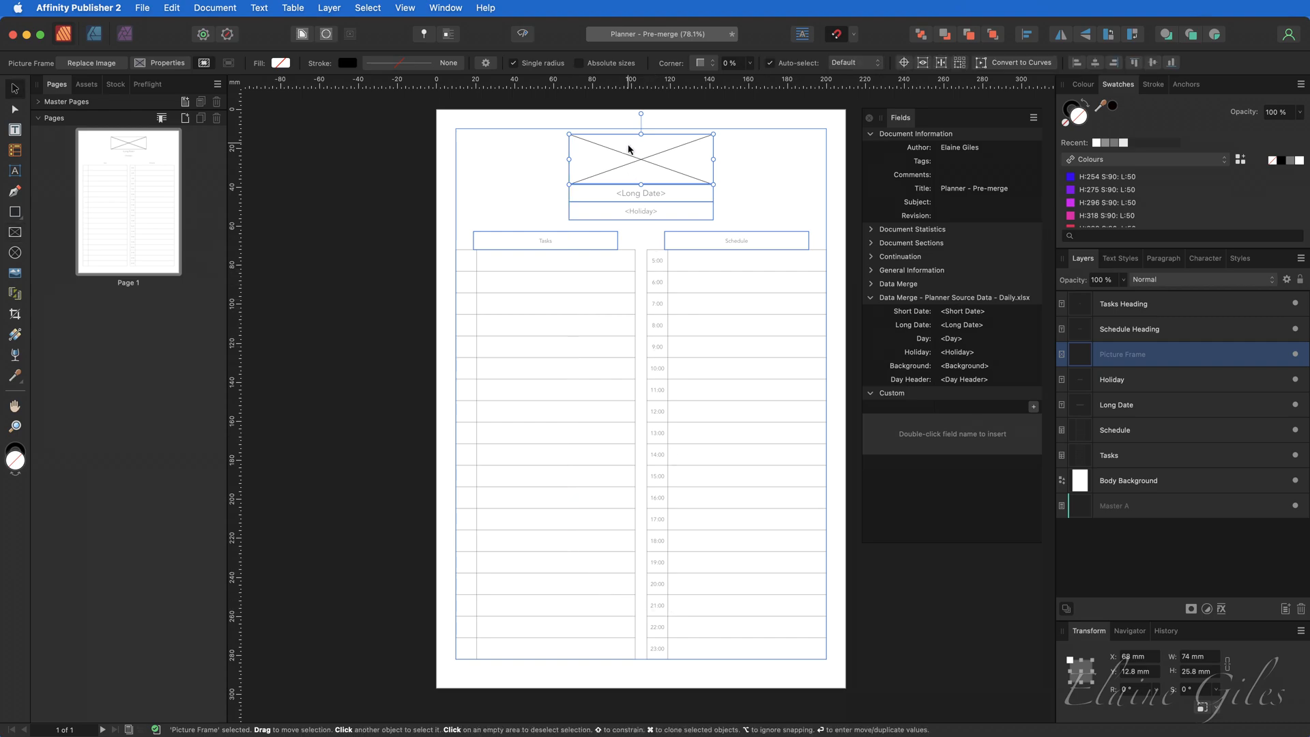
pyautogui.moveTo(638, 160); pyautogui.dragTo(639, 158)
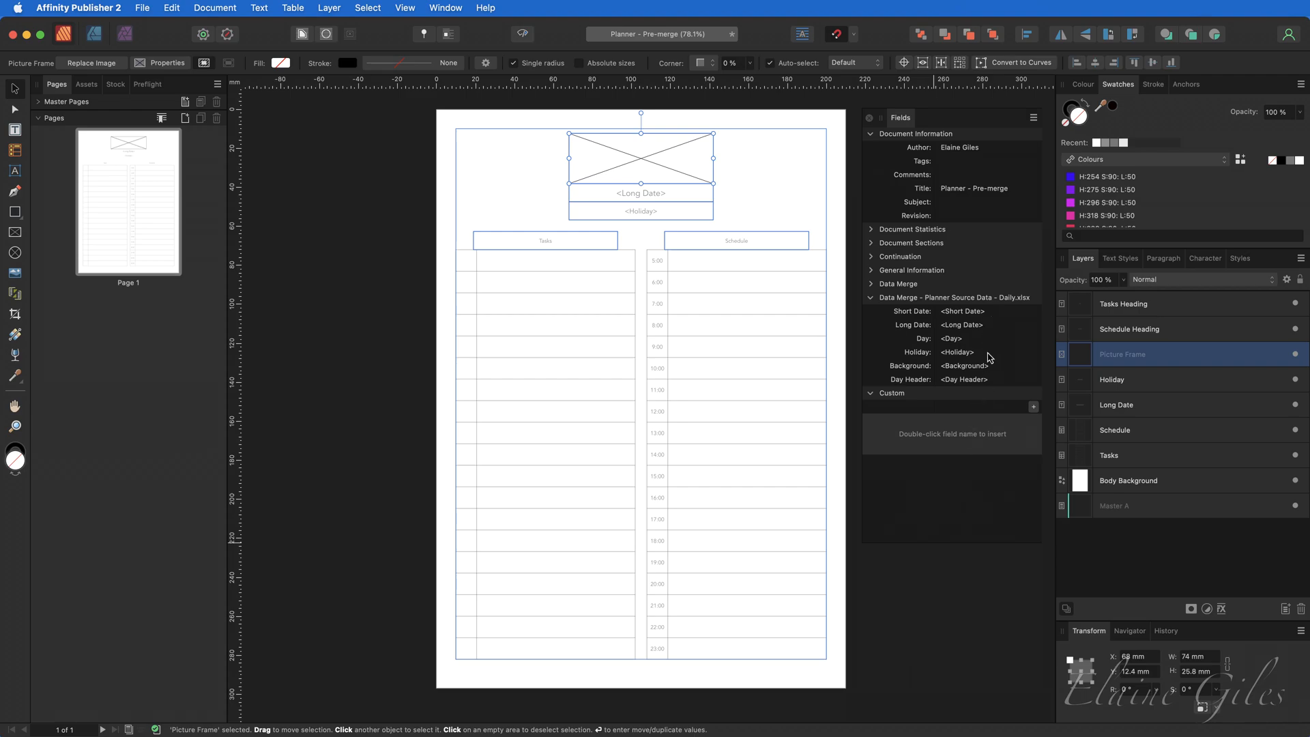
pyautogui.doubleClick(972, 383)
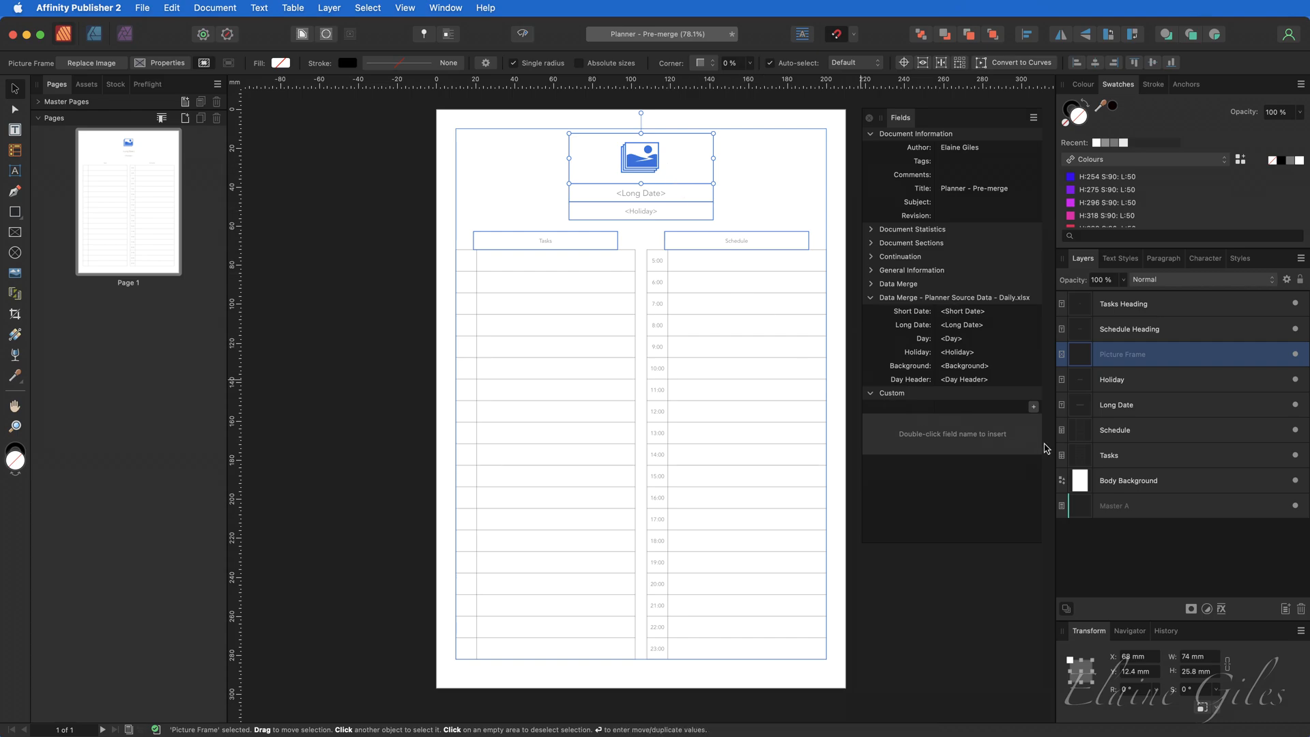
# Step: Draw a picture frame covering the whole 210 × 297 mm page and place it below the Body Background layer
pyautogui.click(1133, 487)
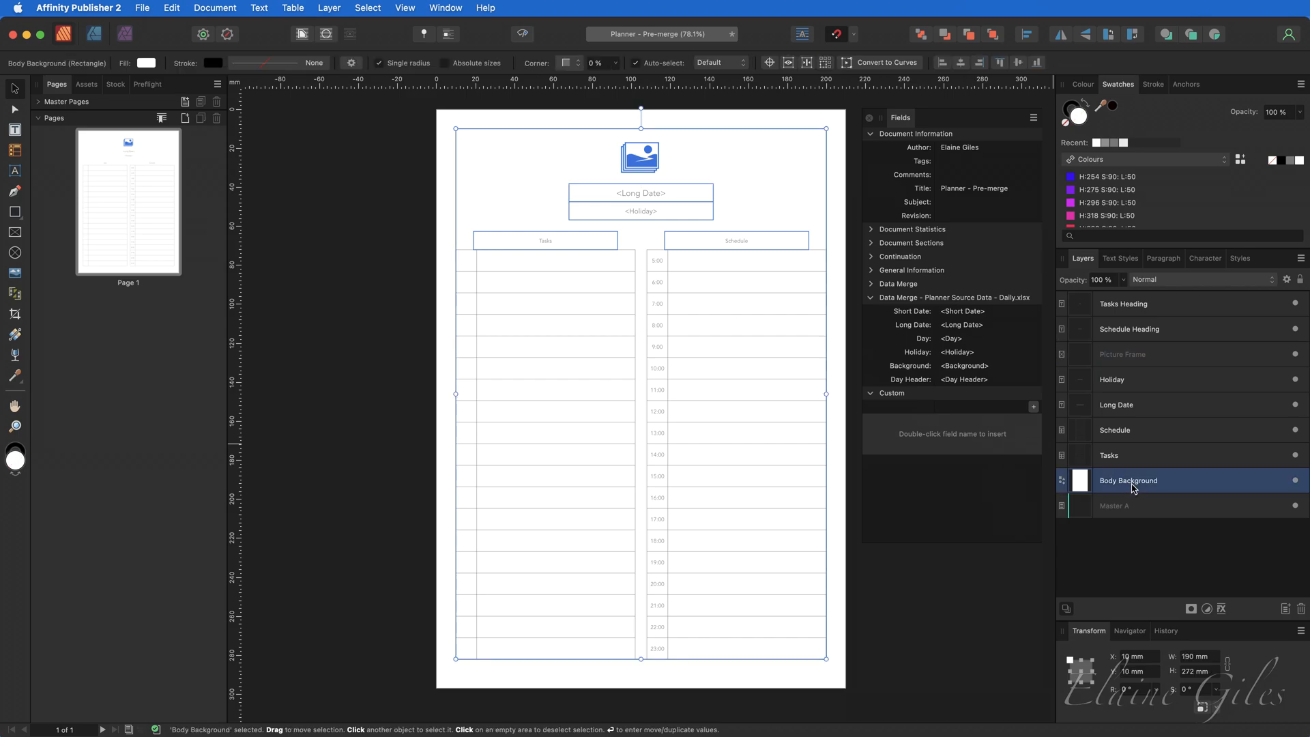
pyautogui.click(15, 232)
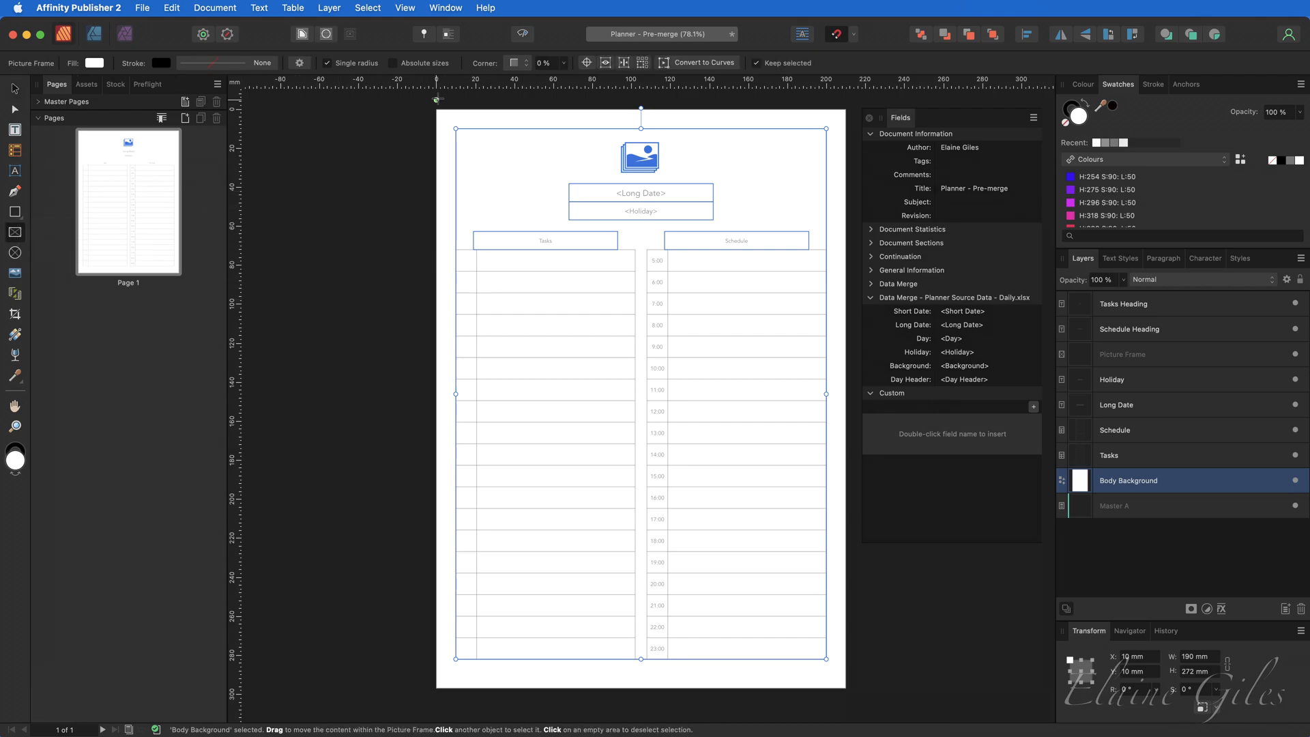
pyautogui.moveTo(693, 447); pyautogui.dragTo(846, 688)
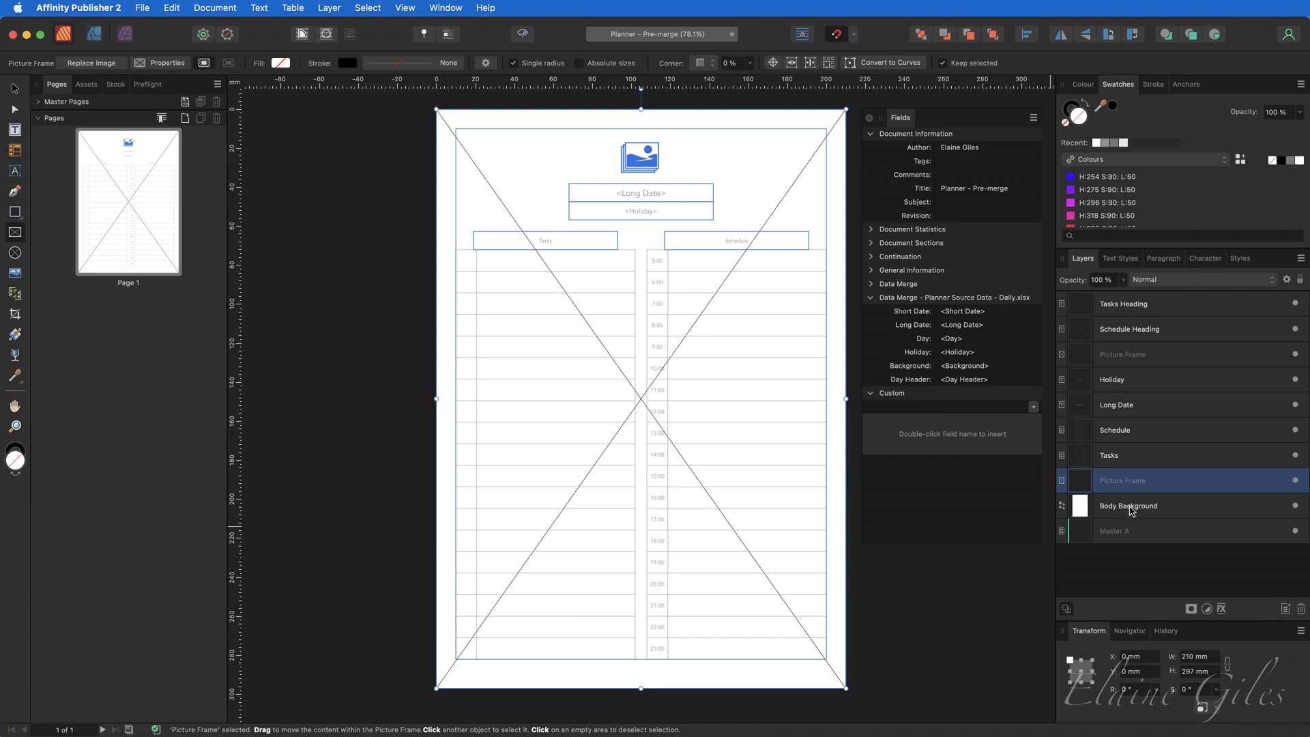
pyautogui.moveTo(1163, 483); pyautogui.dragTo(1163, 519)
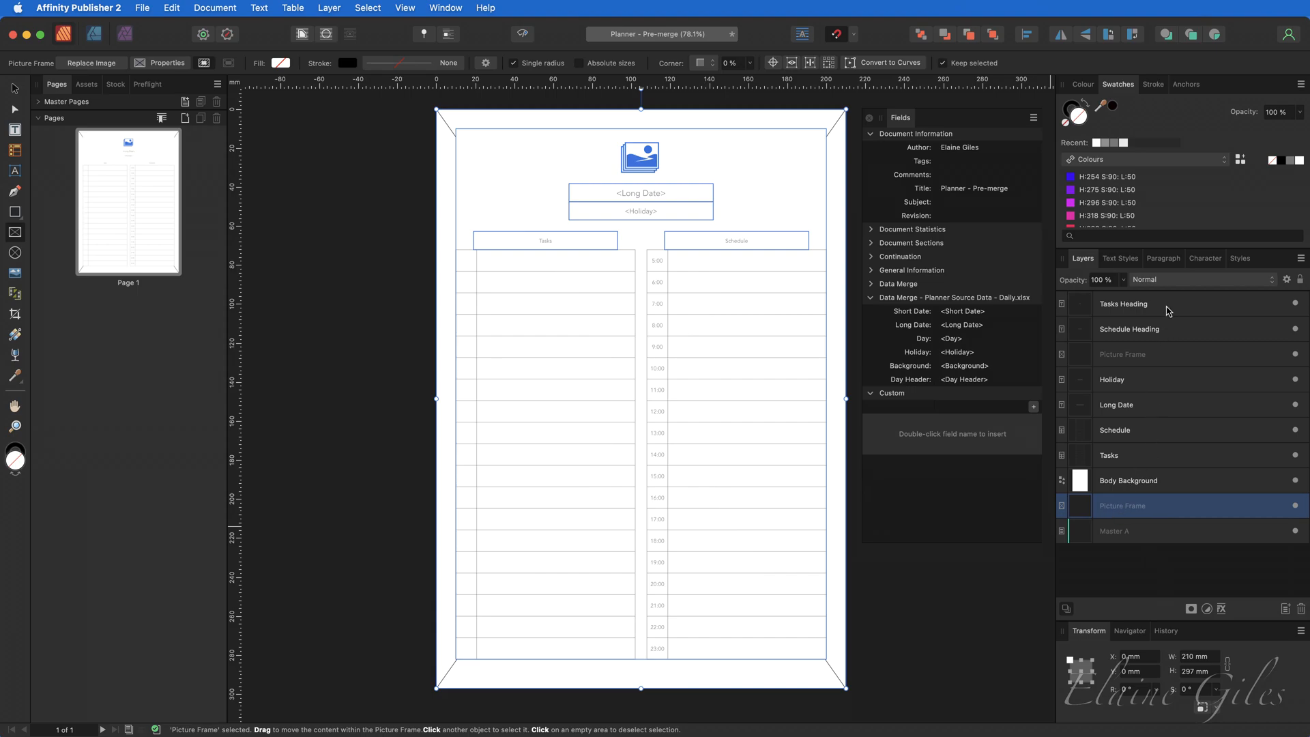
# Step: Hide all layers from Tasks Heading down to Body Background, leaving the full-page picture frame showing
pyautogui.click(1175, 485)
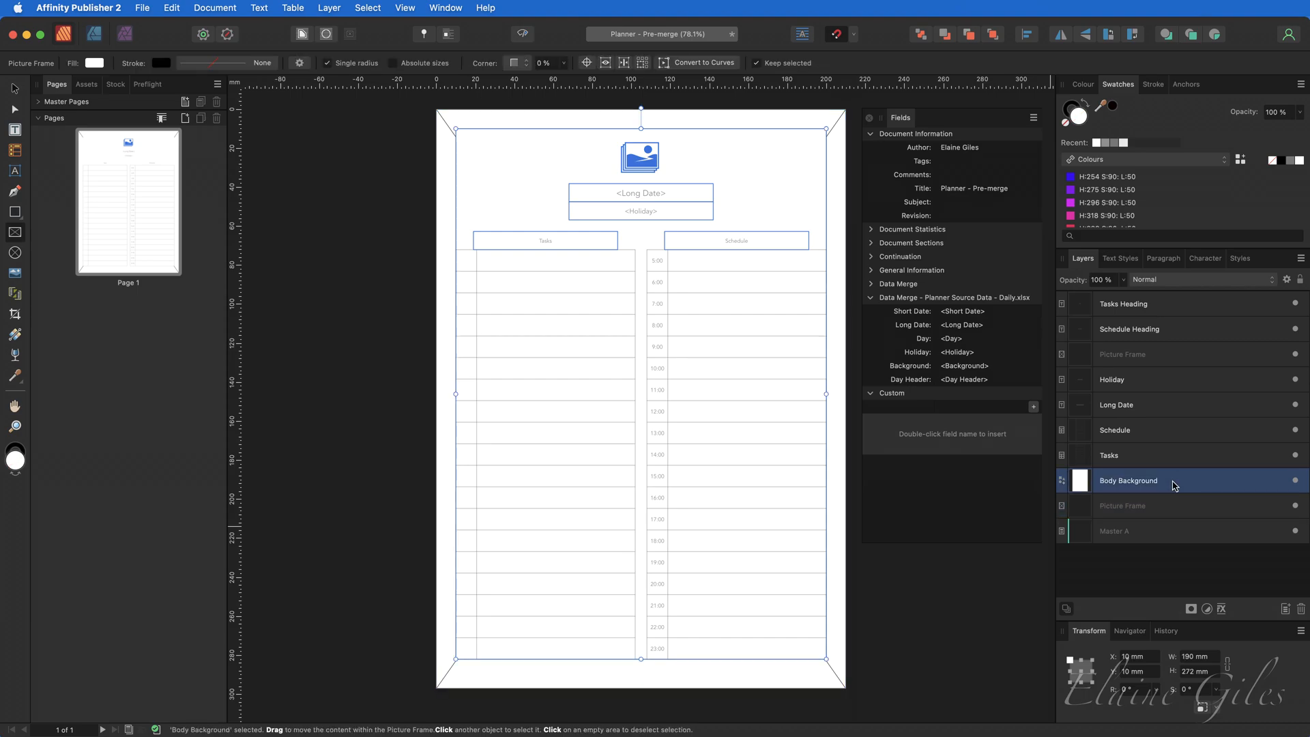
pyautogui.keyDown('shift'); pyautogui.click(1174, 308); pyautogui.keyUp('shift')
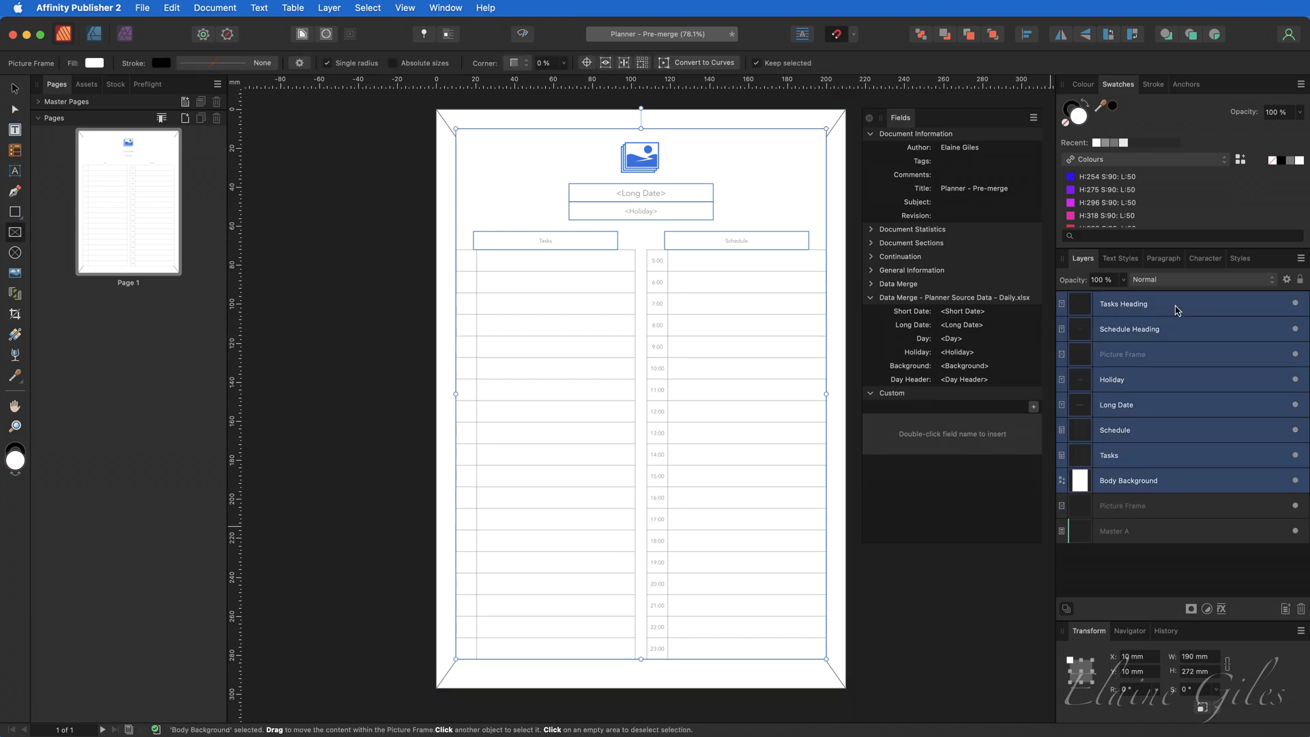
pyautogui.click(1295, 304)
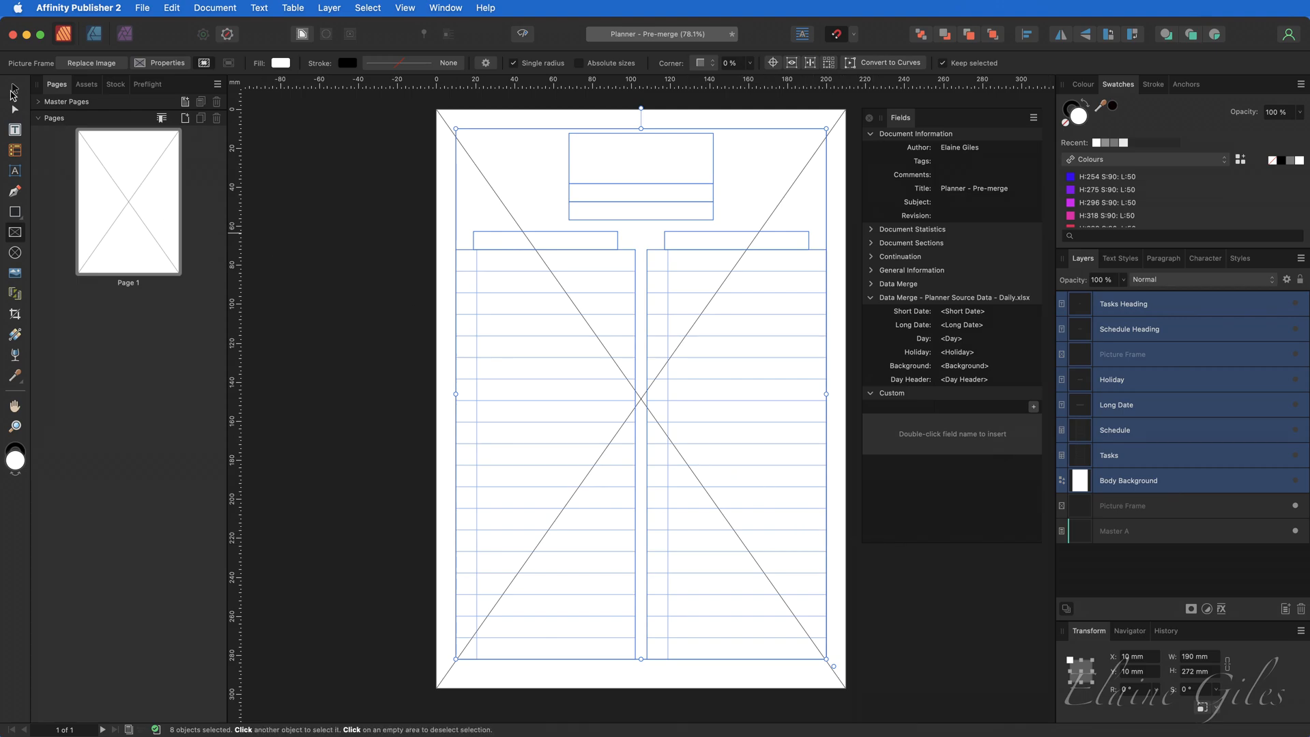
# Step: Assign the Background merge field to the full-page picture frame
pyautogui.click(15, 88)
pyautogui.click(442, 123)
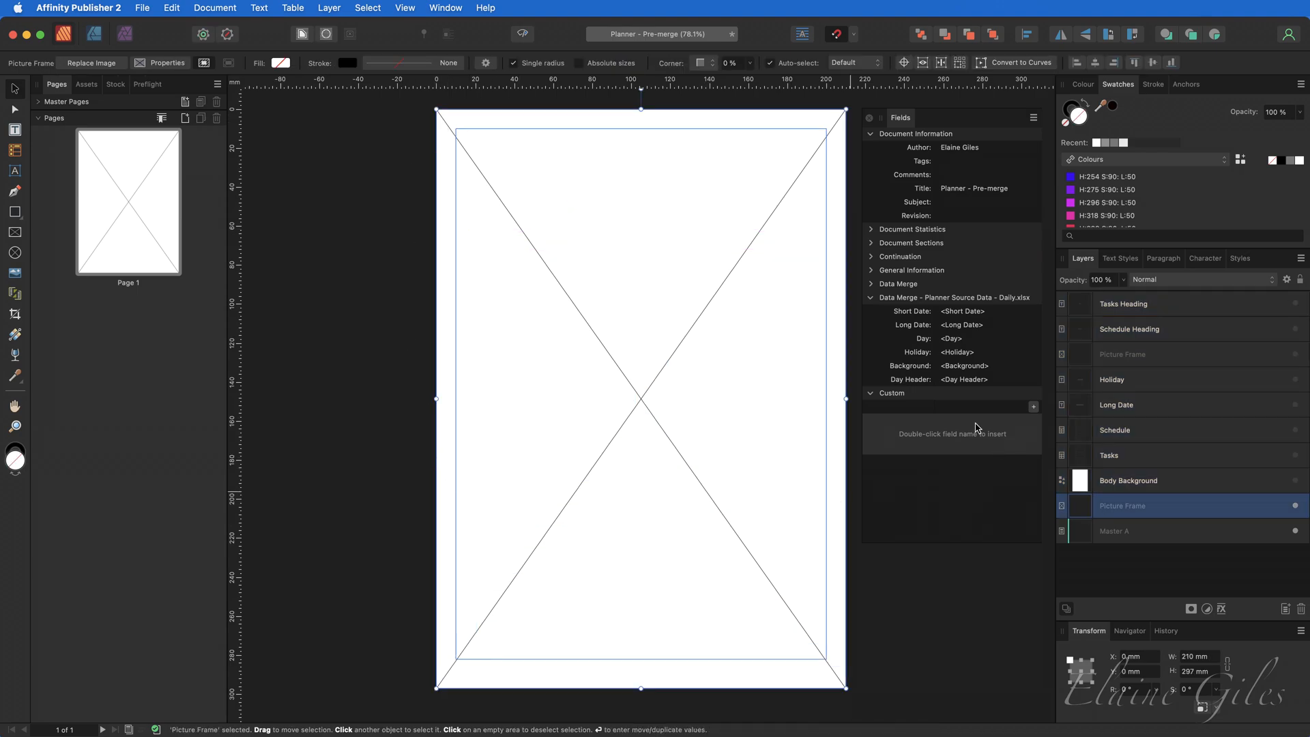
pyautogui.doubleClick(961, 369)
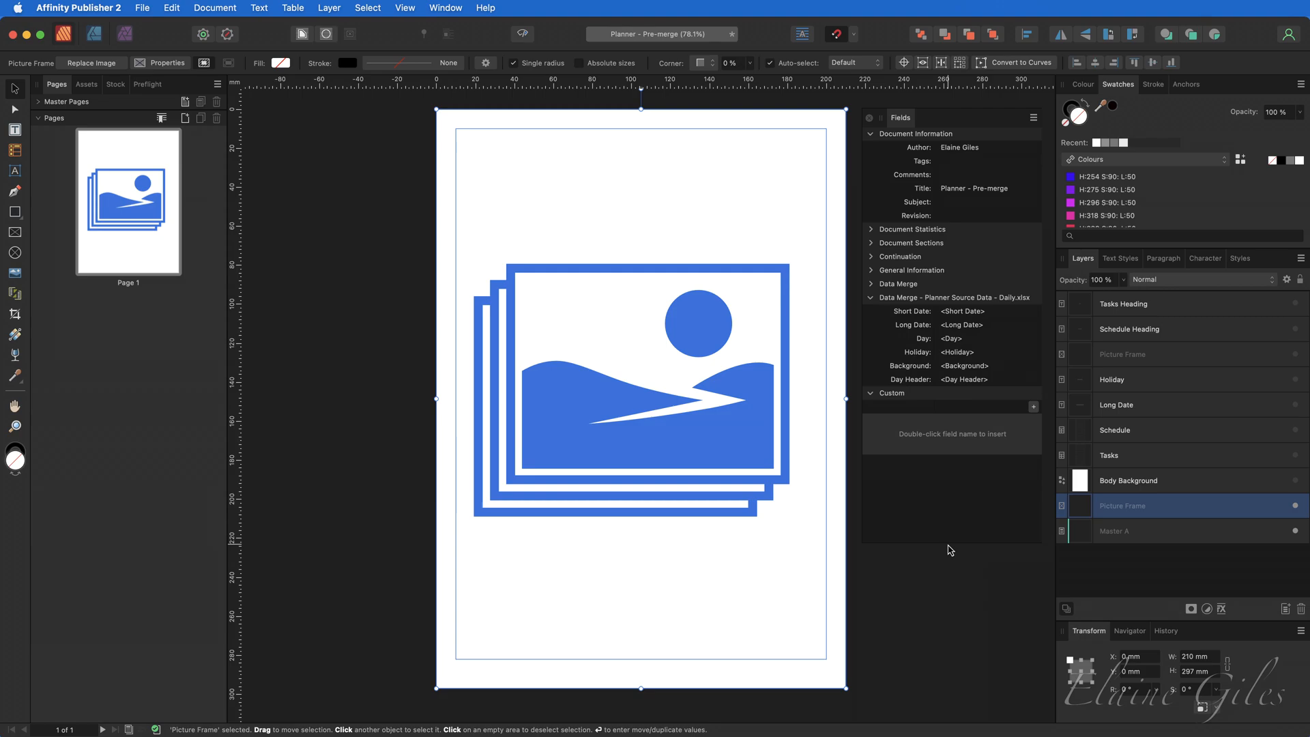
# Step: Show the Body Background layer and all layers from Tasks up to Tasks Heading again, then clear the selection
pyautogui.click(1295, 480)
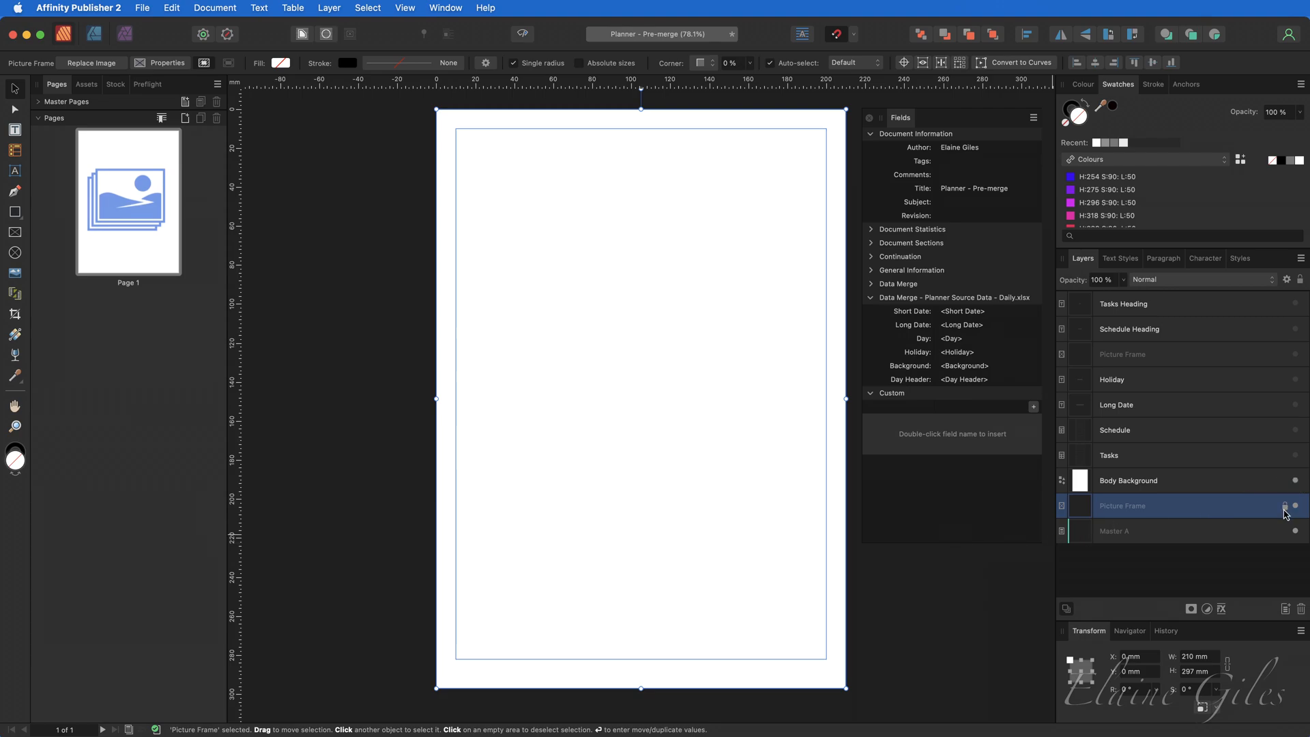
pyautogui.click(1191, 457)
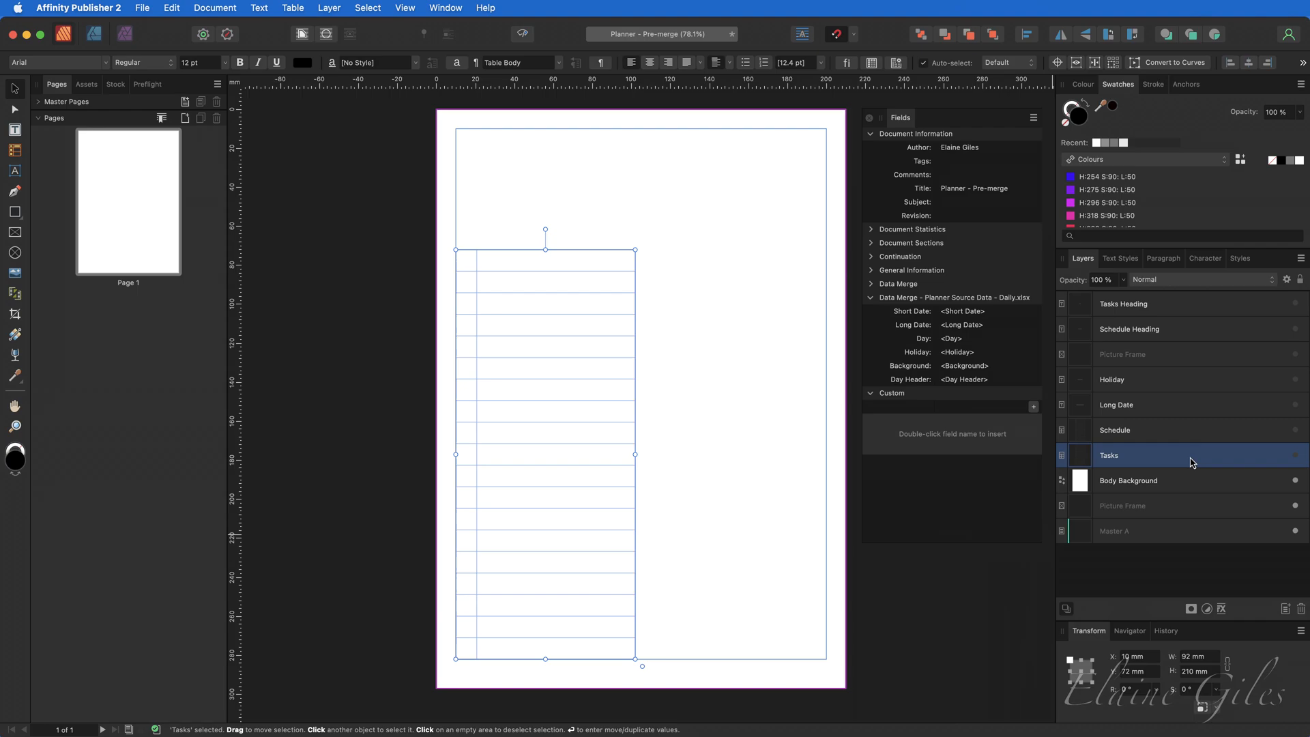
pyautogui.keyDown('shift'); pyautogui.click(1185, 313); pyautogui.keyUp('shift')
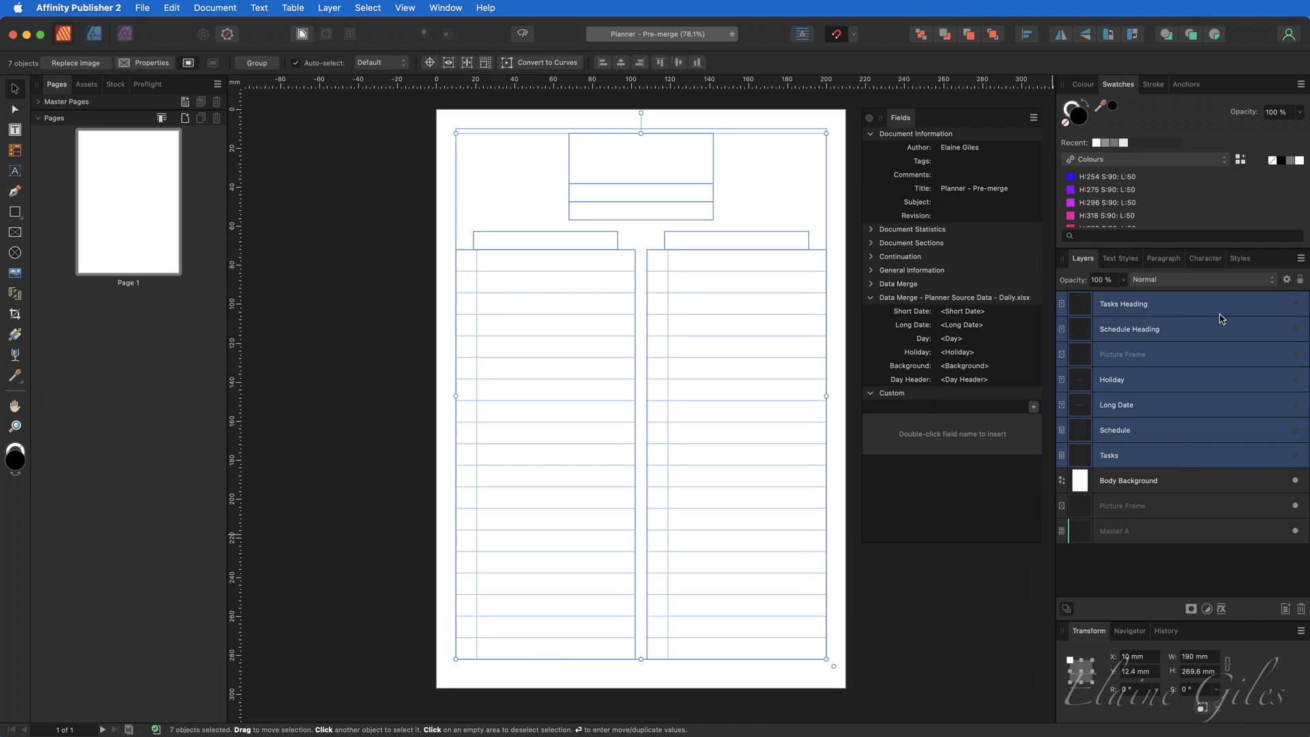
pyautogui.click(1296, 303)
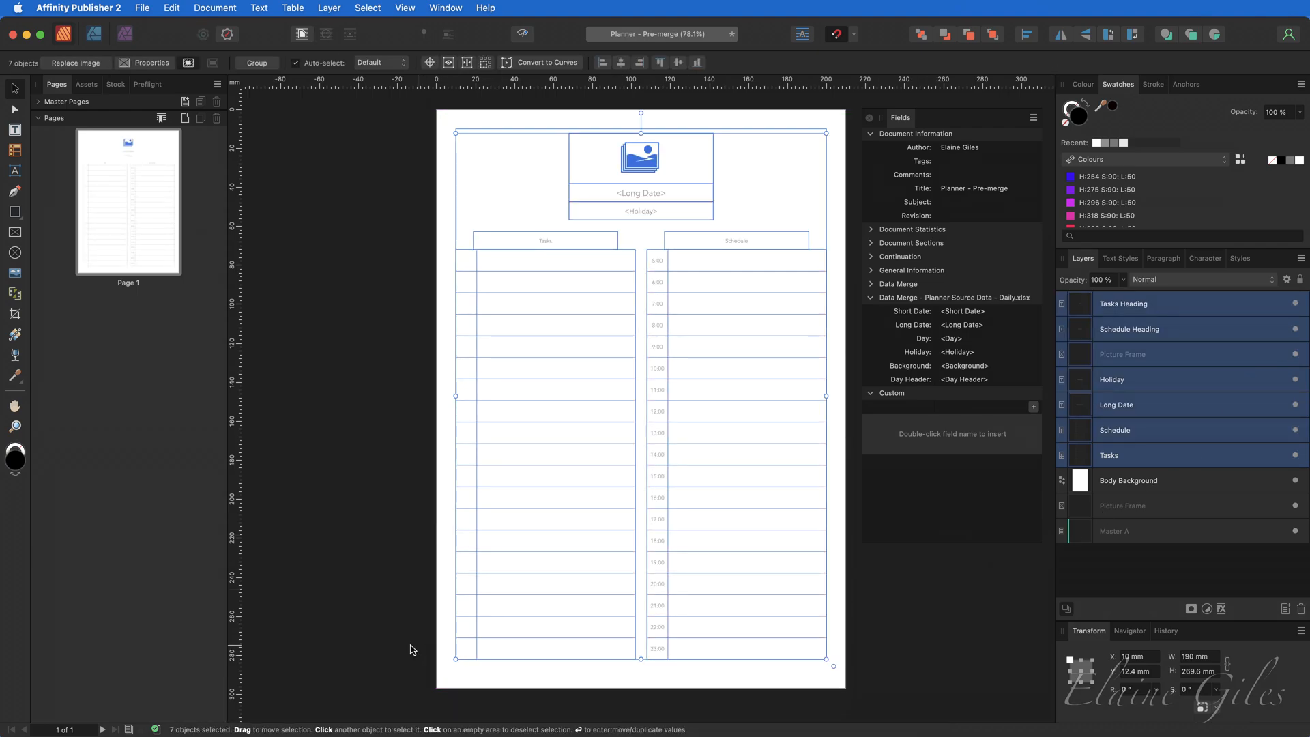
pyautogui.click(349, 640)
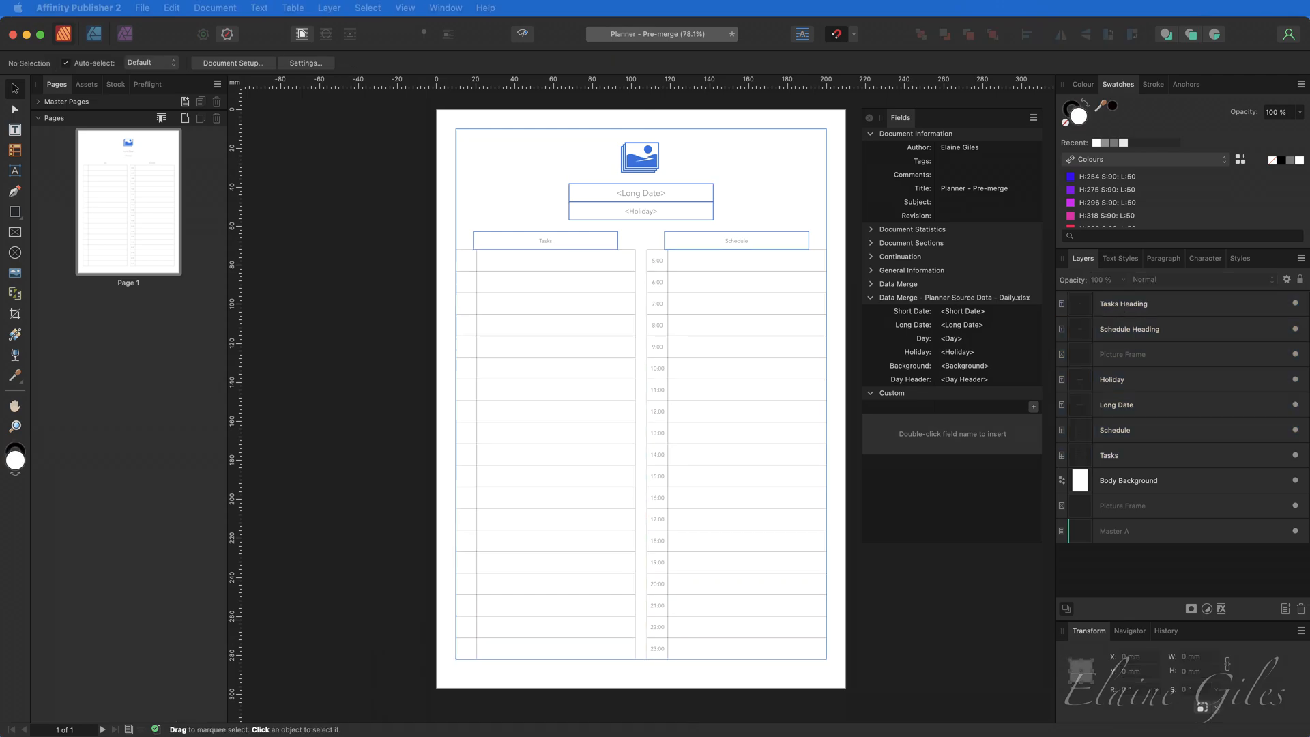
# Step: Turn off the record preview and generate the merged planner from all records of the 2024 sheet
pyautogui.moveTo(436, 508); pyautogui.dragTo(400, 342)
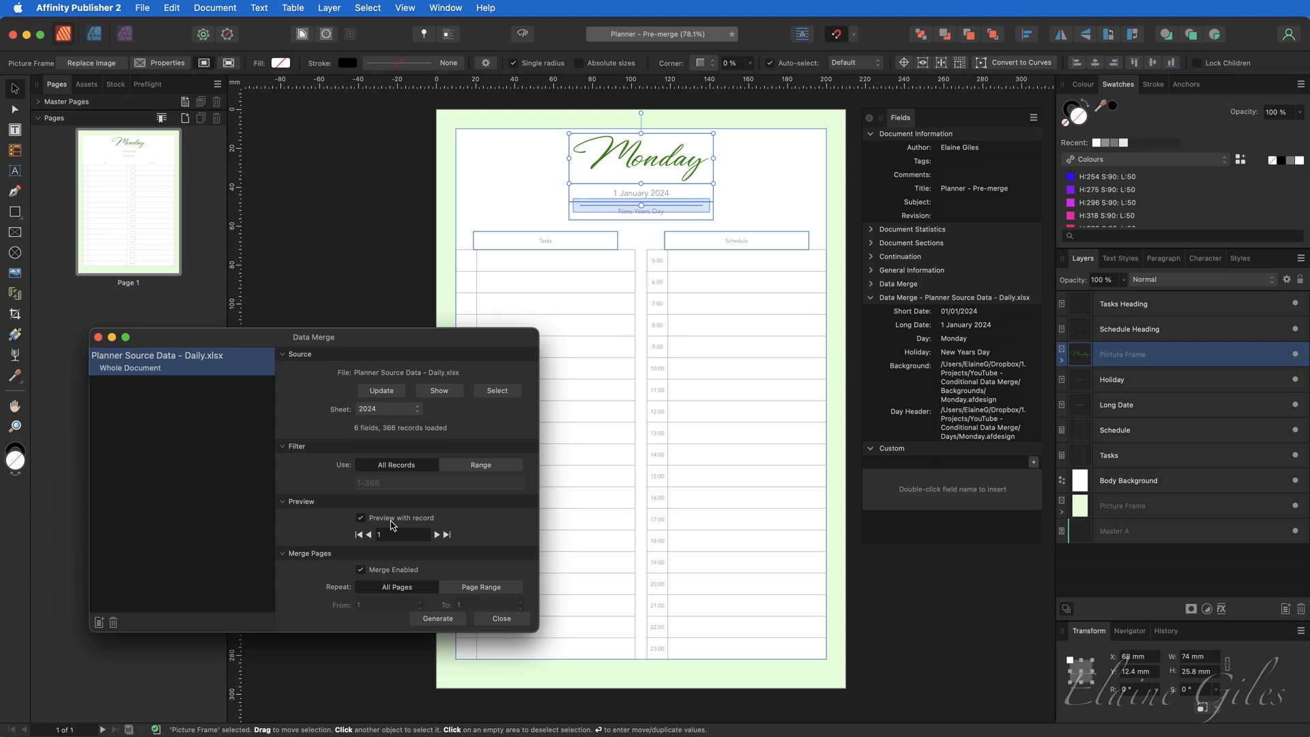
pyautogui.click(392, 519)
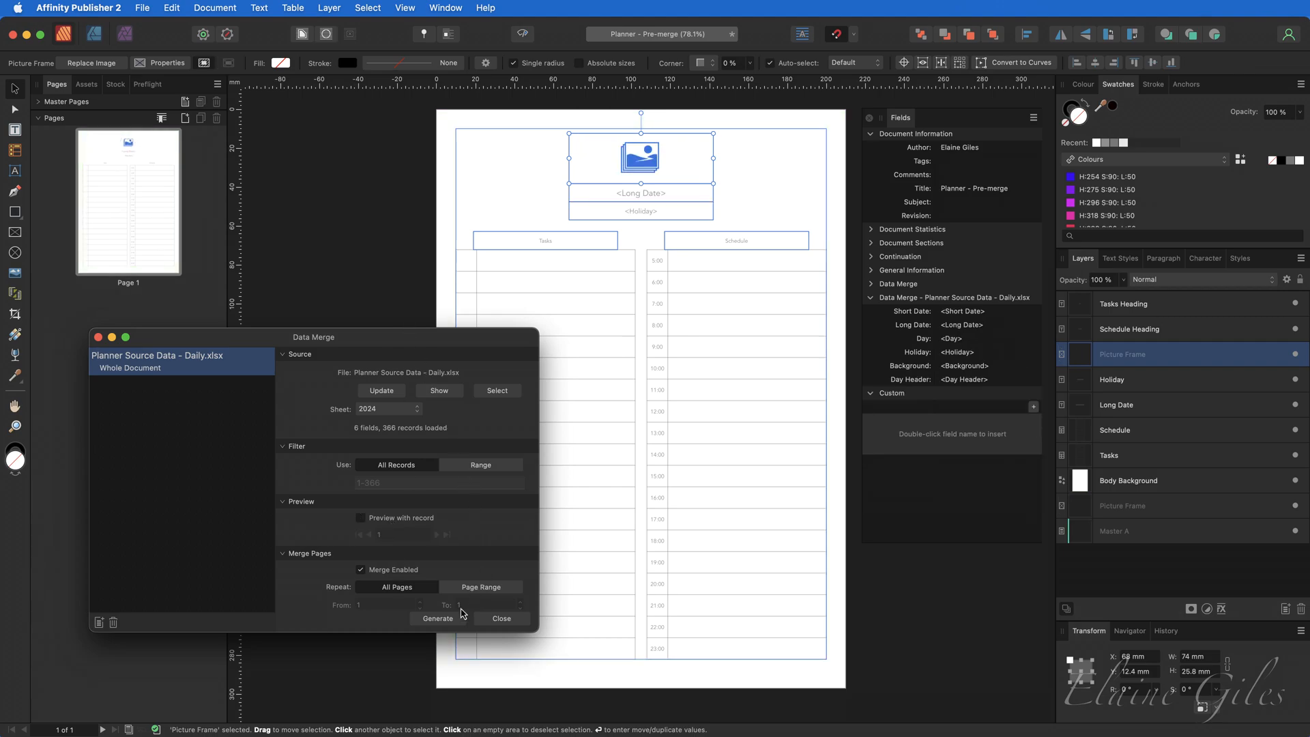
pyautogui.click(438, 619)
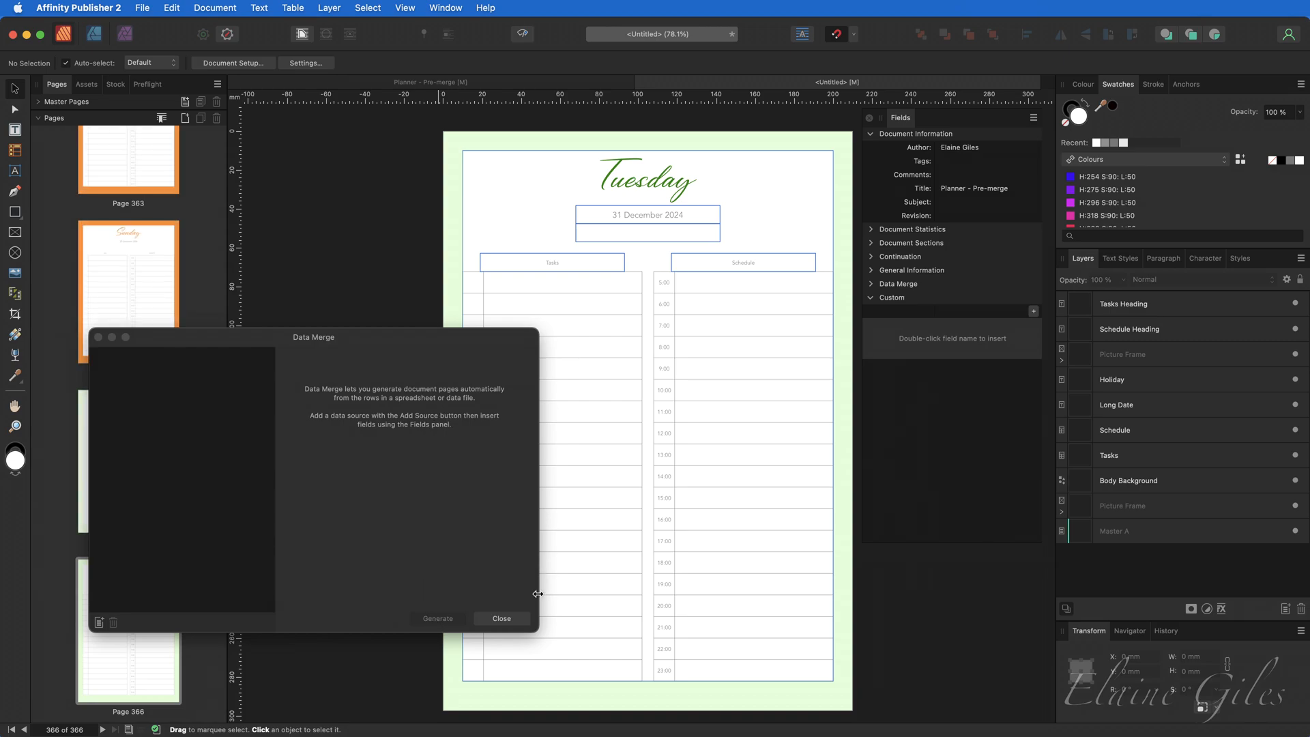
pyautogui.click(502, 618)
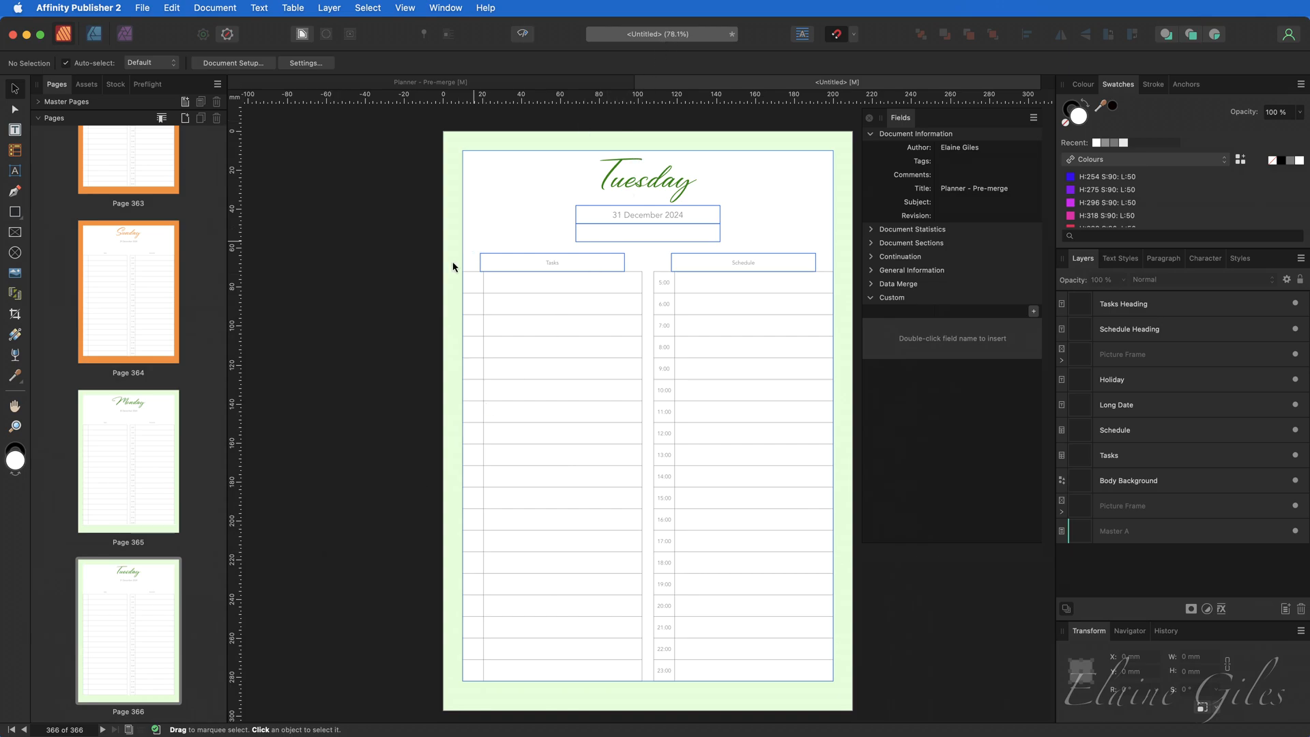
# Step: Examine pages 1 to 7 of the merged document, checking each day's header, date, holiday and background colour
pyautogui.scroll(1, 157, 512)
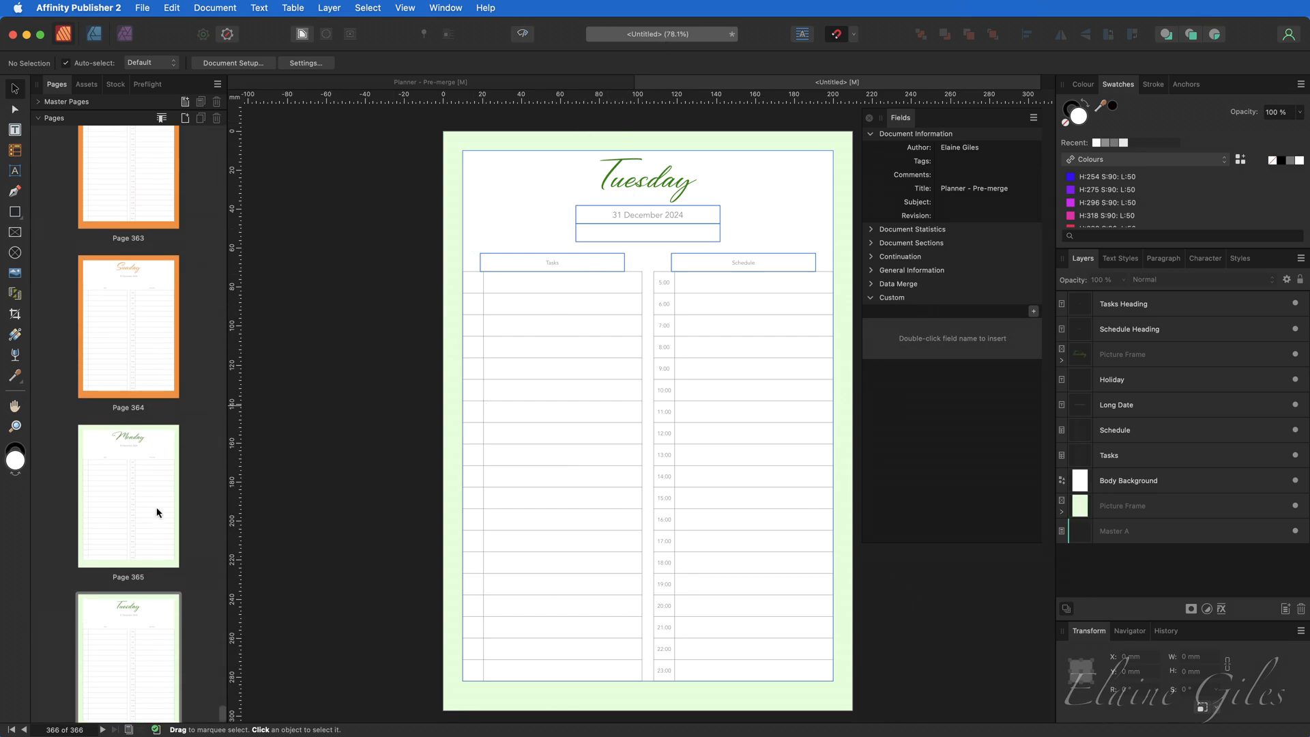
pyautogui.moveTo(223, 716); pyautogui.dragTo(221, 137)
pyautogui.click(137, 176)
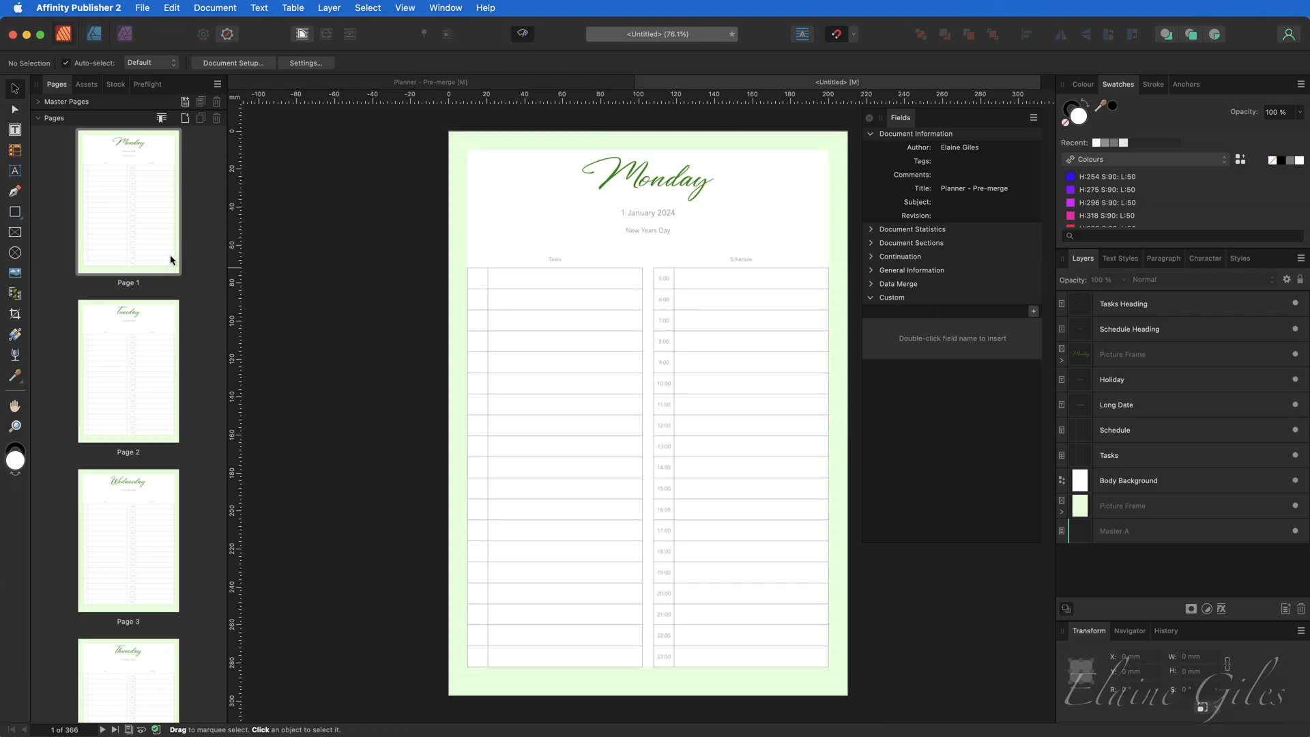
pyautogui.click(130, 391)
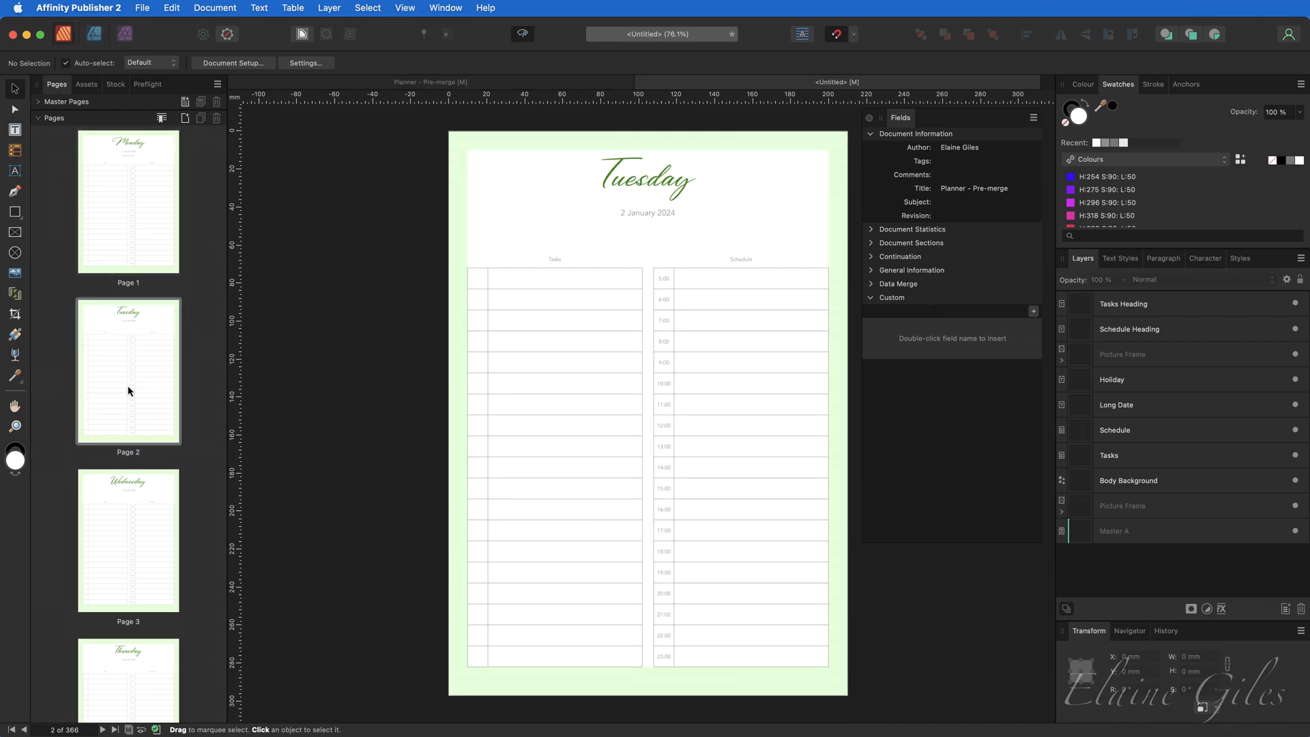
pyautogui.click(133, 561)
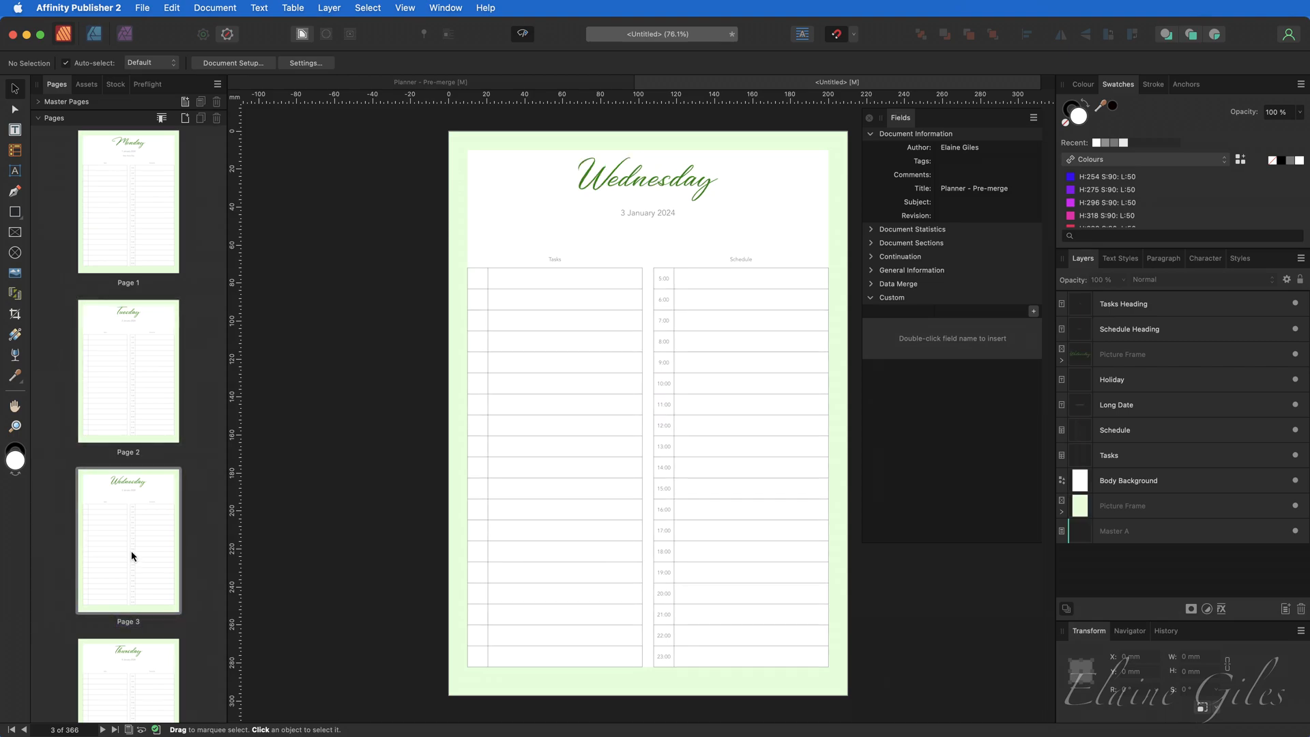
pyautogui.scroll(-2, 133, 556)
pyautogui.click(118, 616)
pyautogui.scroll(-5, 132, 571)
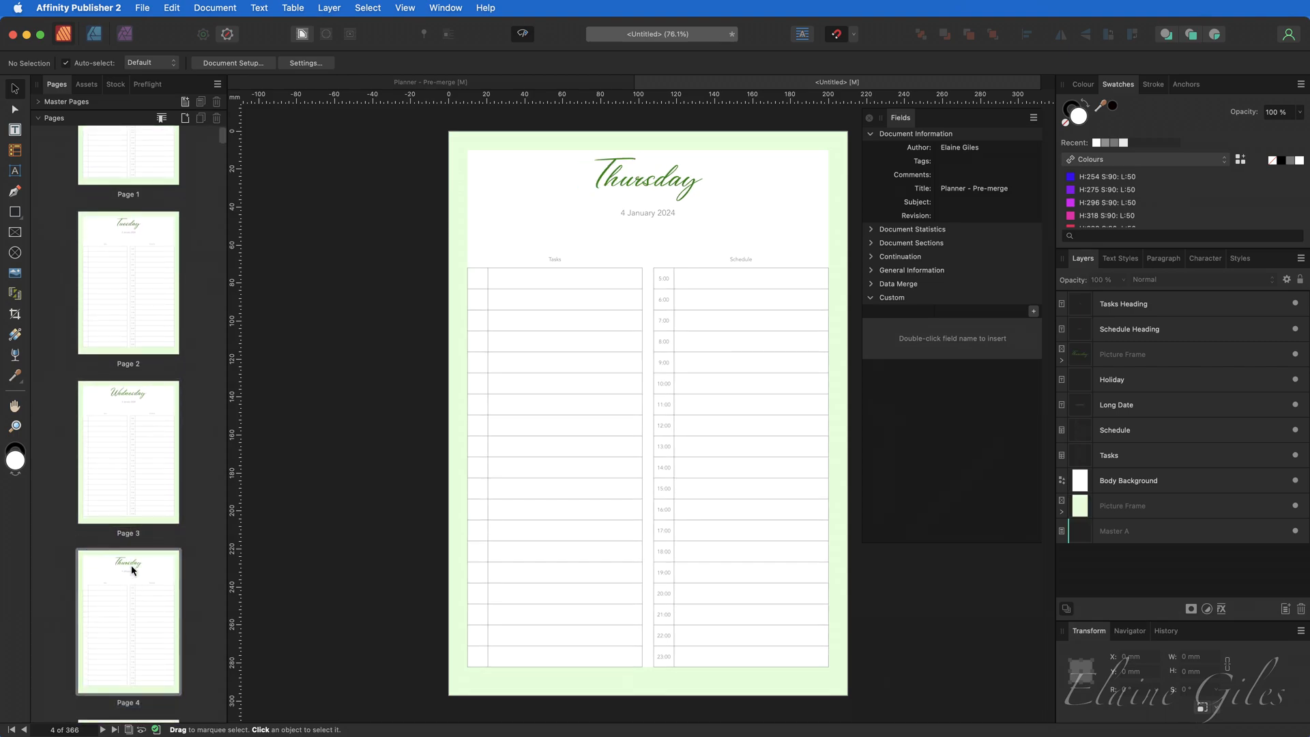
pyautogui.click(132, 571)
pyautogui.scroll(-5, 132, 570)
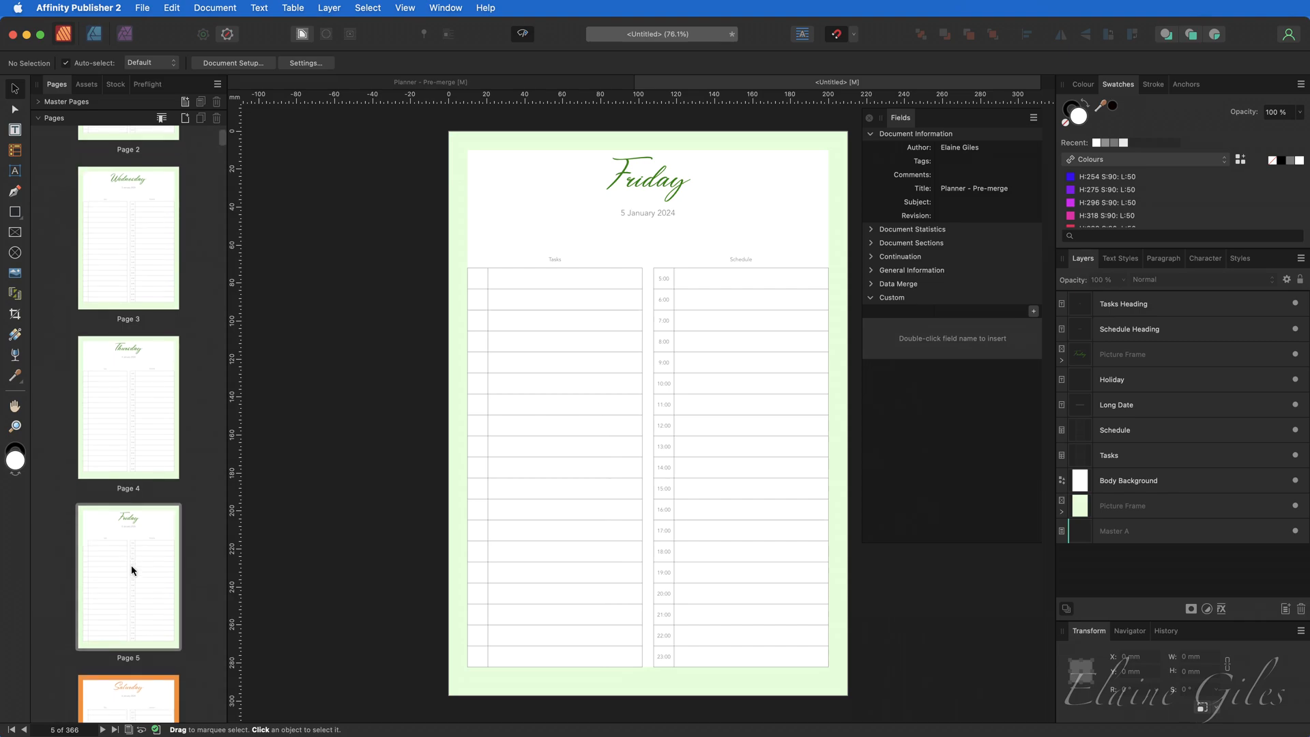
pyautogui.click(136, 379)
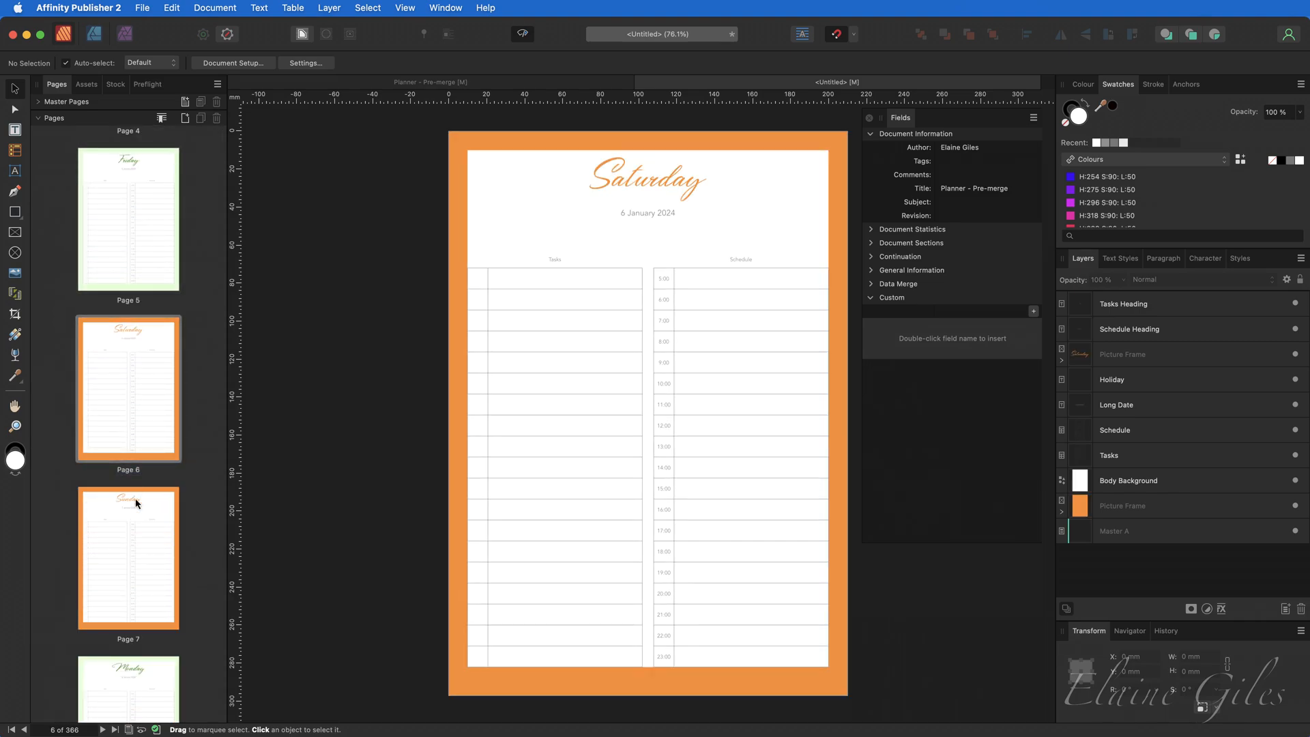
pyautogui.click(120, 570)
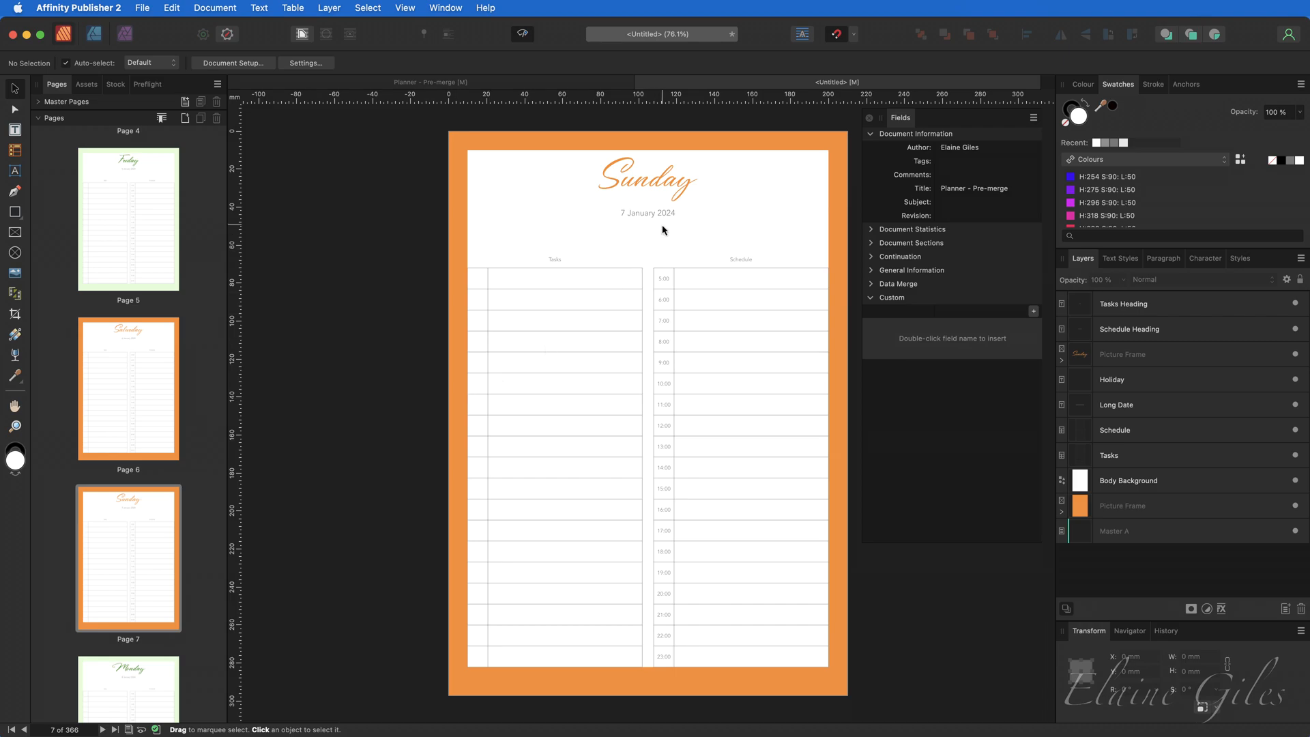
# Step: Switch back to the Planner - Pre-merge document and generate a second merged planner from its Data Merge source
pyautogui.click(472, 82)
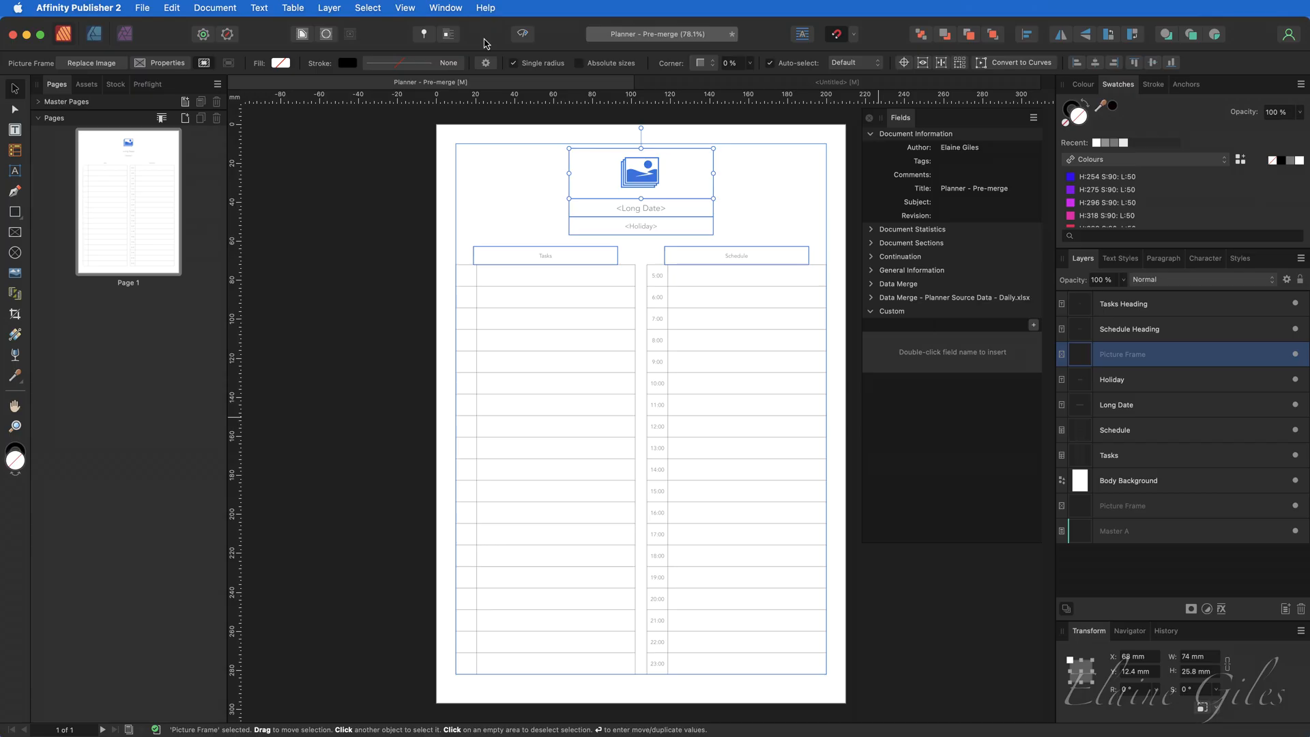
pyautogui.click(450, 9)
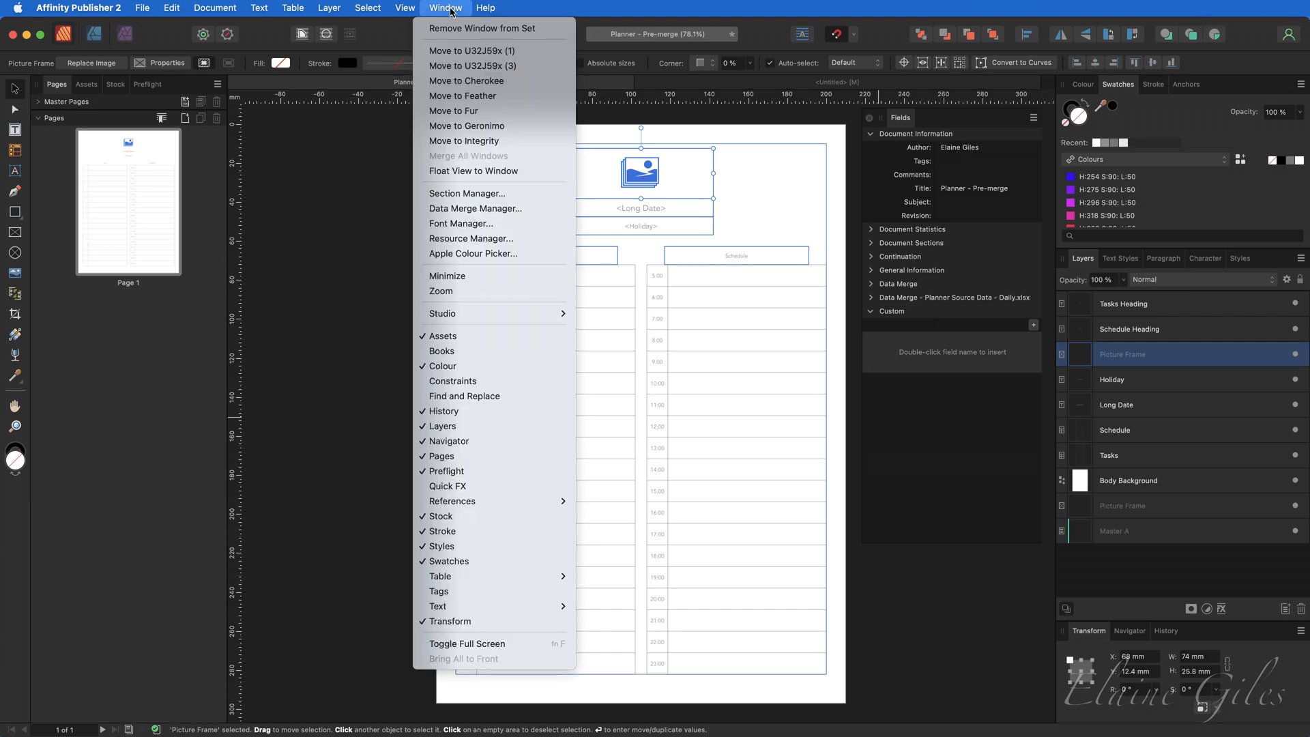
pyautogui.click(468, 208)
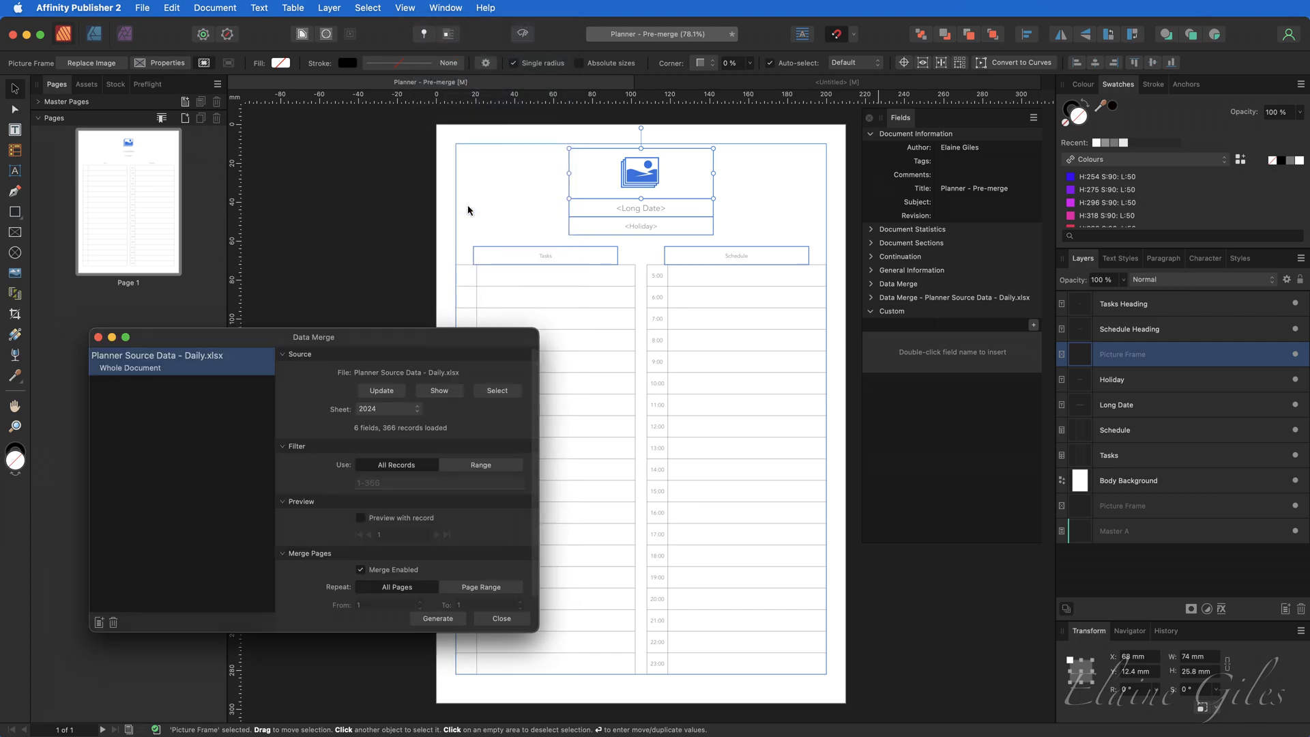
pyautogui.click(437, 618)
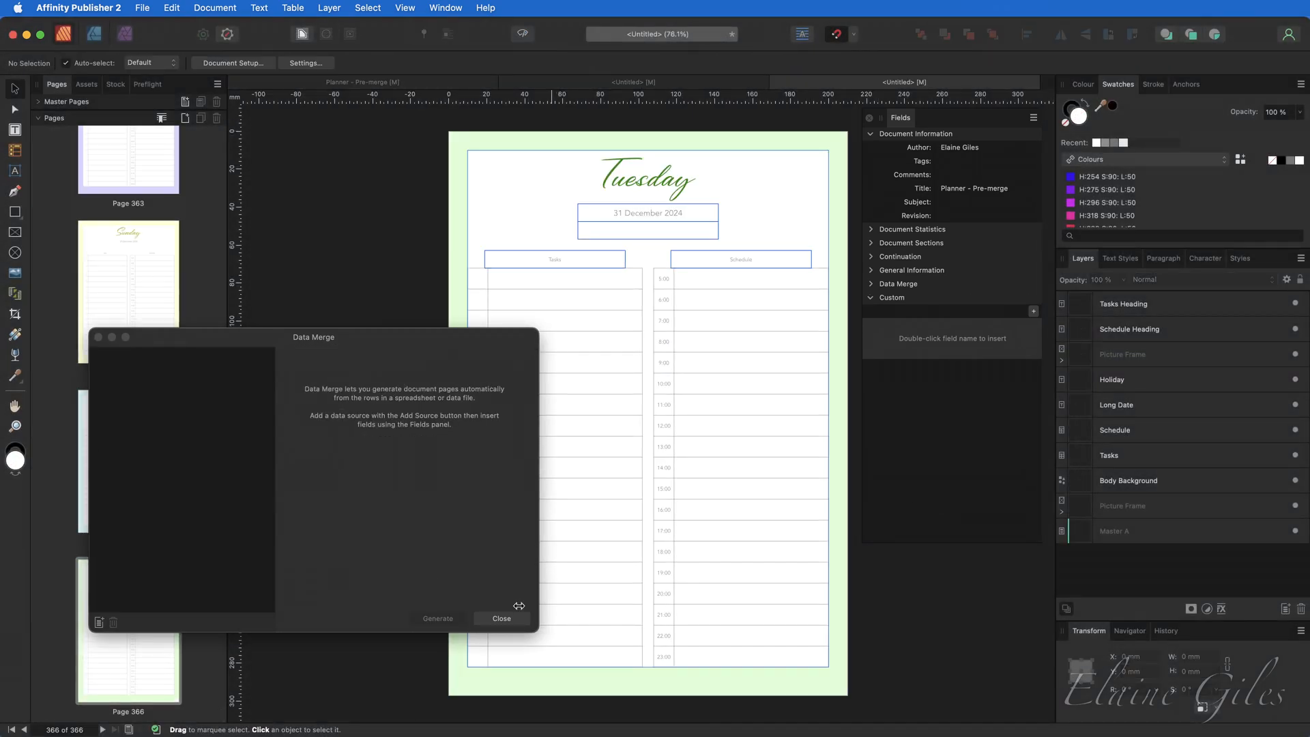
pyautogui.click(502, 618)
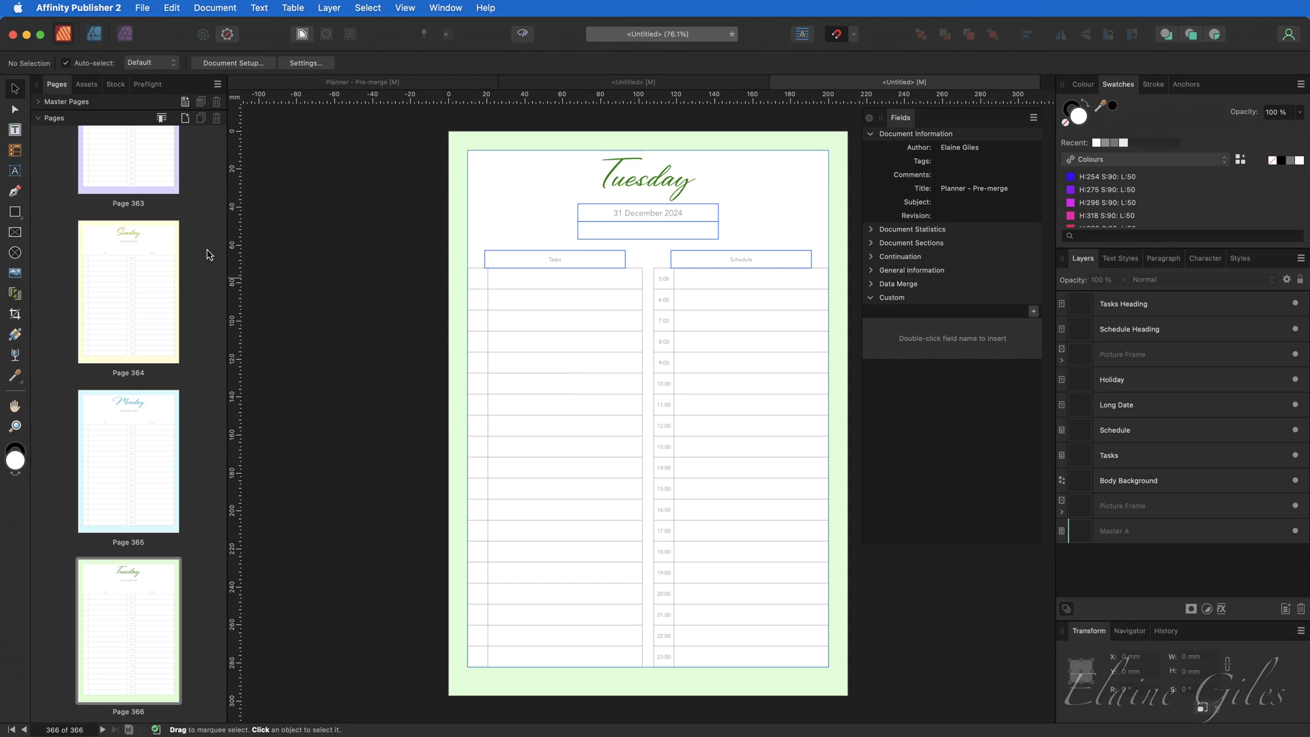
# Step: Review the first week of the newly generated planner, pages 1 to 7, comparing the header and background colours of the days
pyautogui.scroll(2, 211, 256)
pyautogui.moveTo(223, 711); pyautogui.dragTo(225, 133)
pyautogui.click(134, 200)
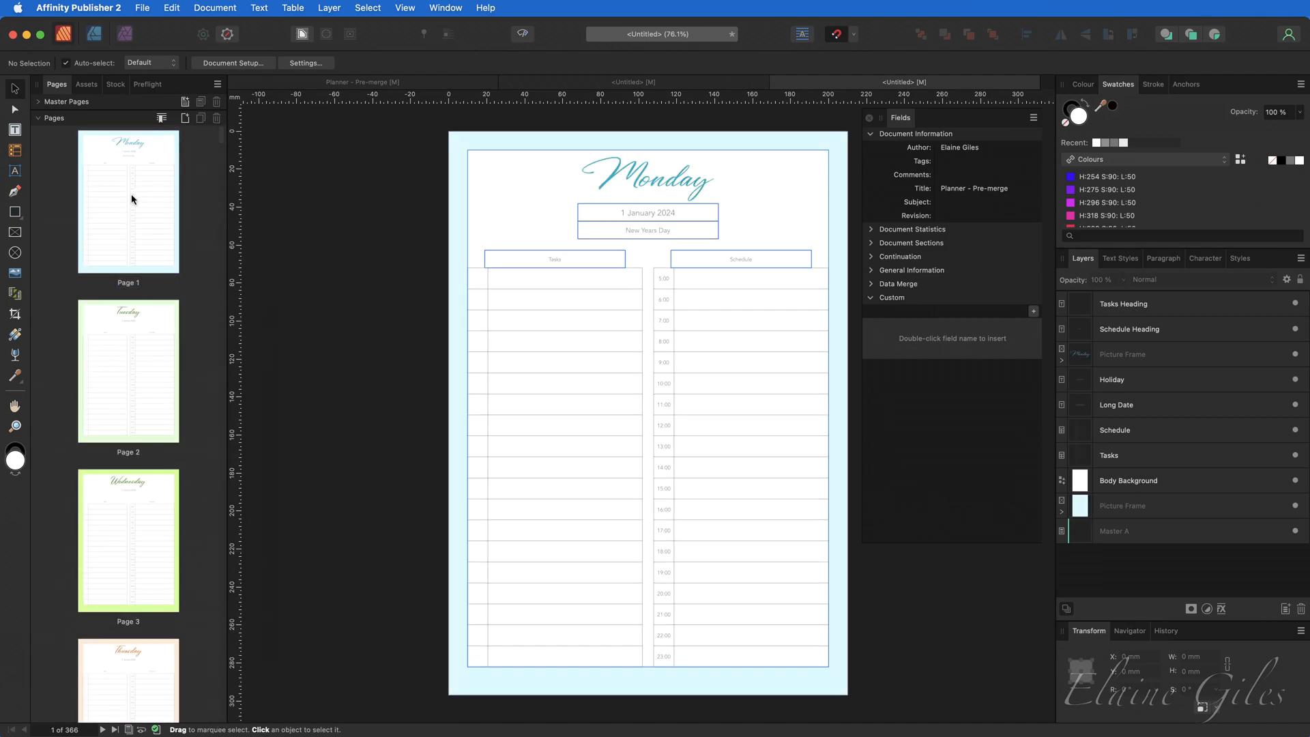
pyautogui.click(126, 374)
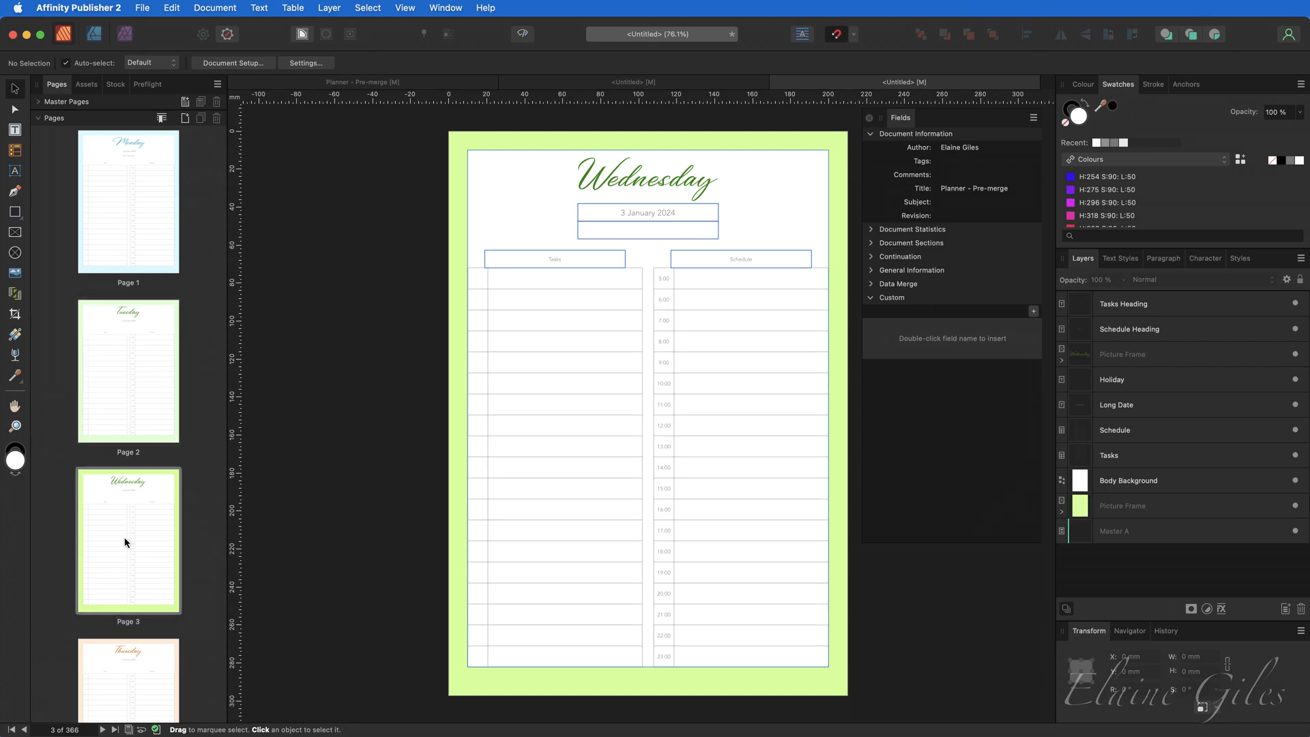
pyautogui.scroll(-5, 126, 532)
pyautogui.click(133, 484)
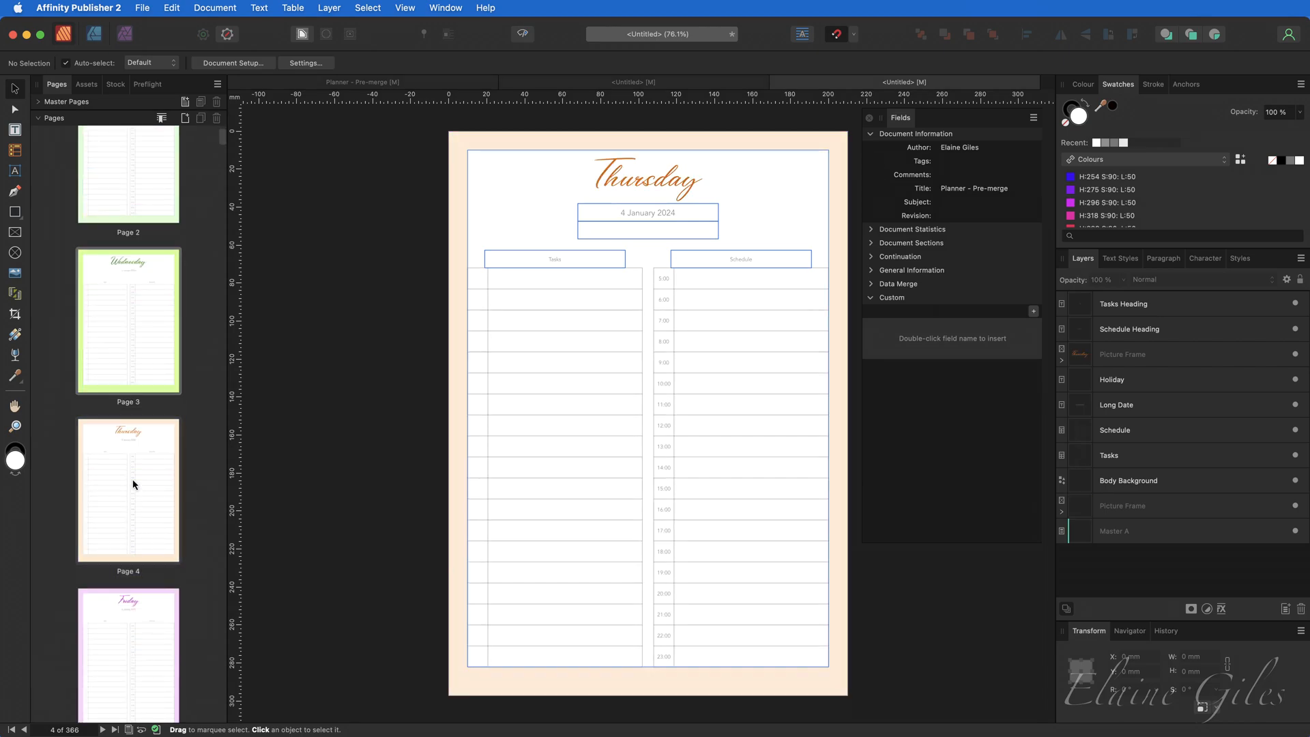
pyautogui.scroll(-5, 133, 484)
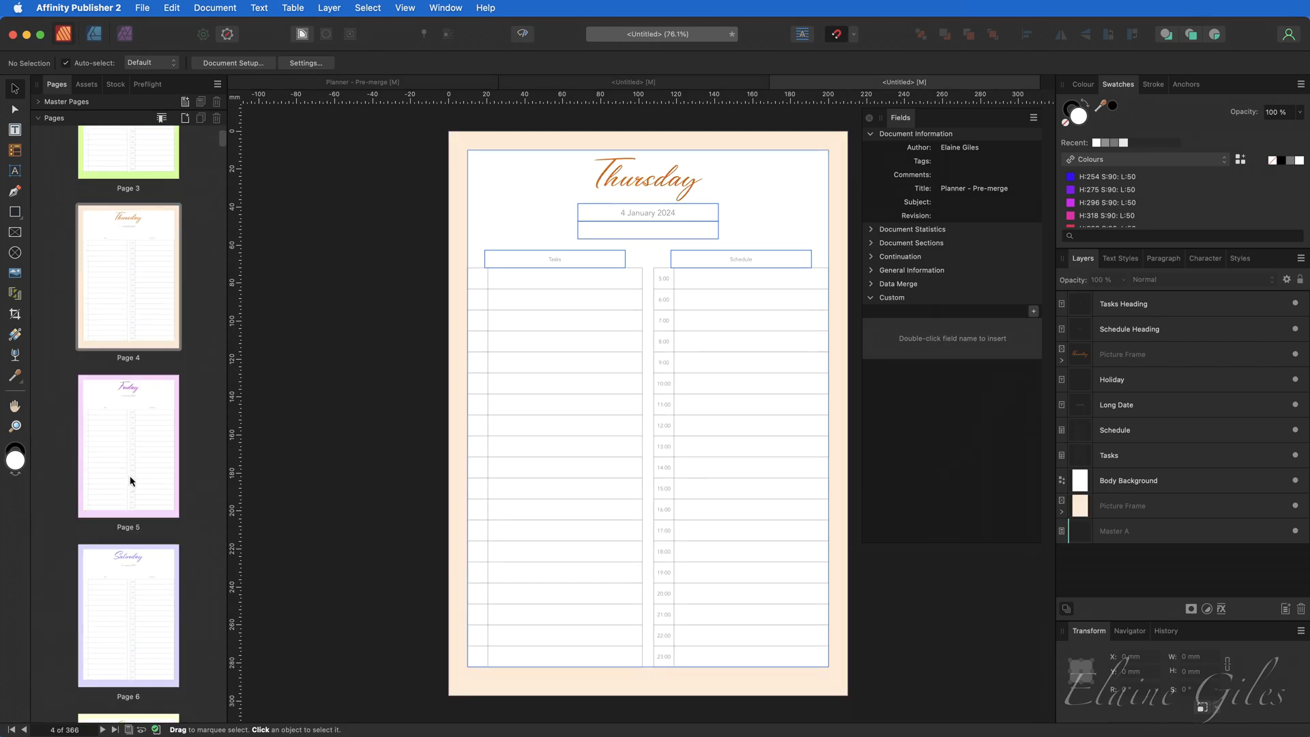
pyautogui.click(132, 454)
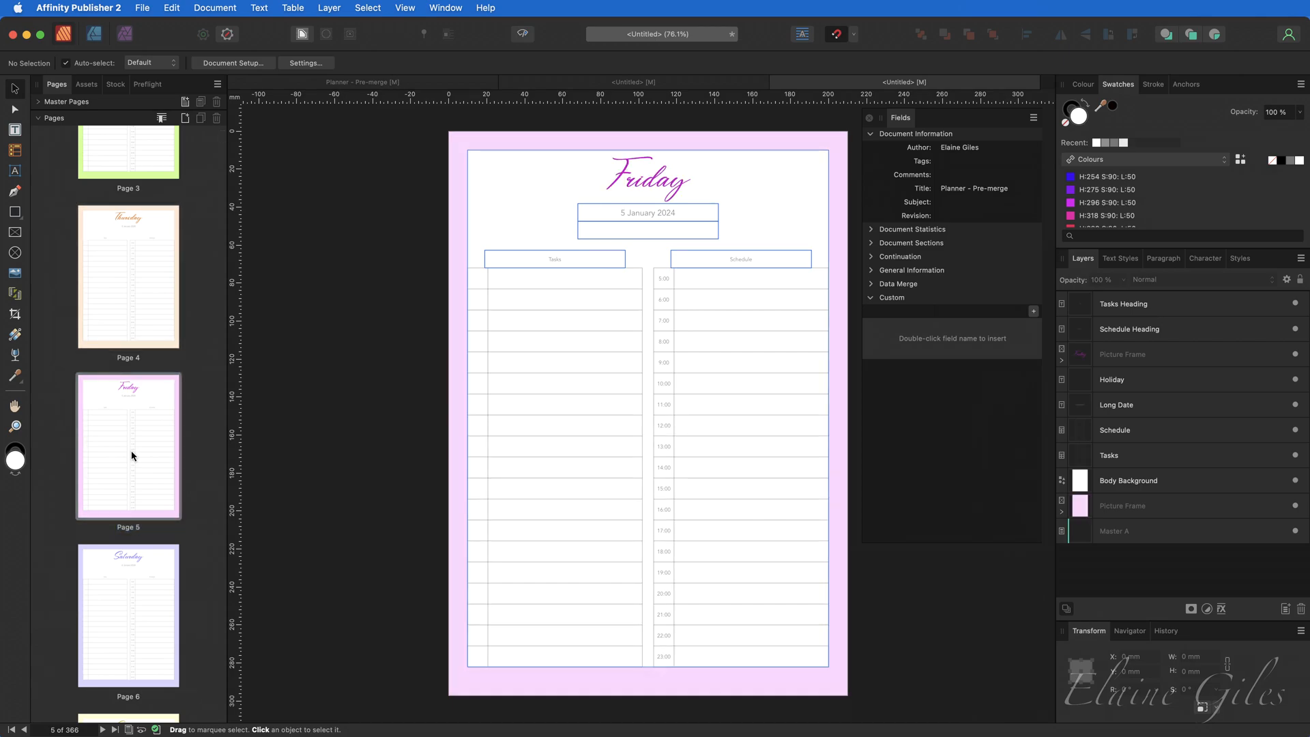
pyautogui.click(132, 593)
pyautogui.scroll(-1, 133, 583)
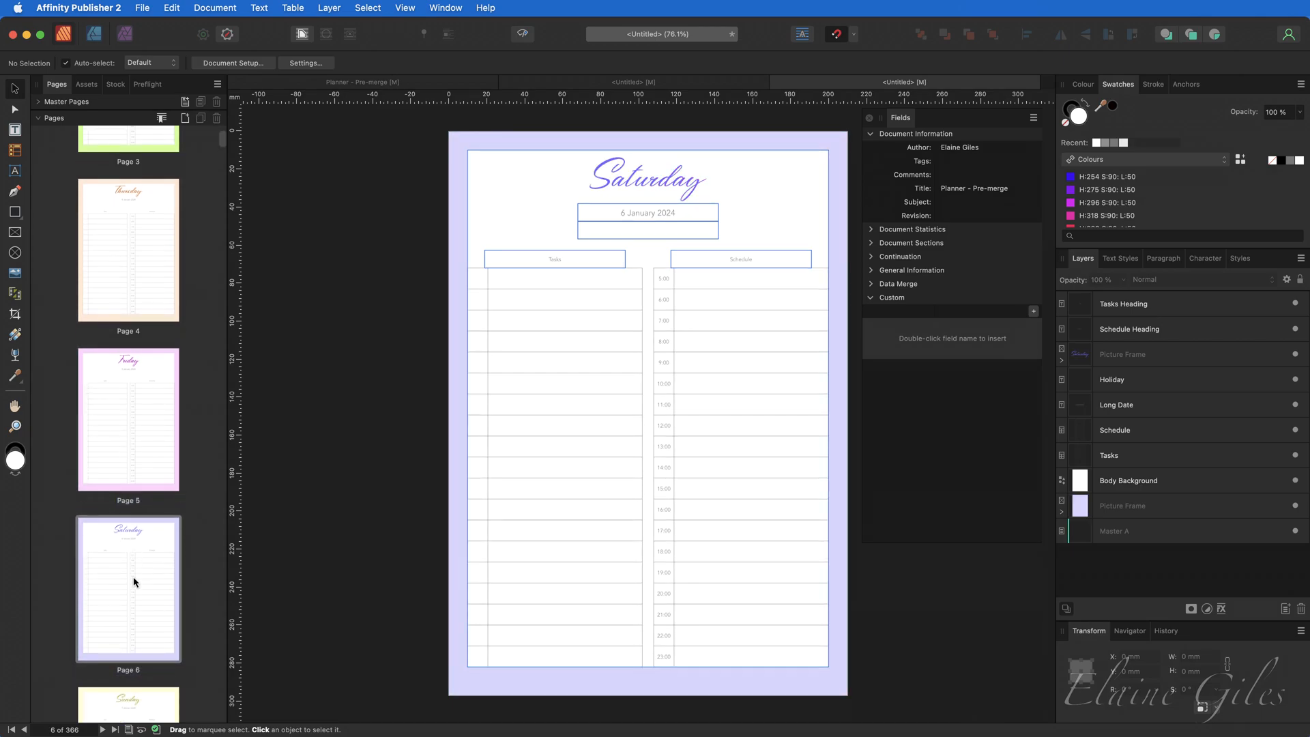
pyautogui.scroll(-3, 134, 581)
pyautogui.click(129, 584)
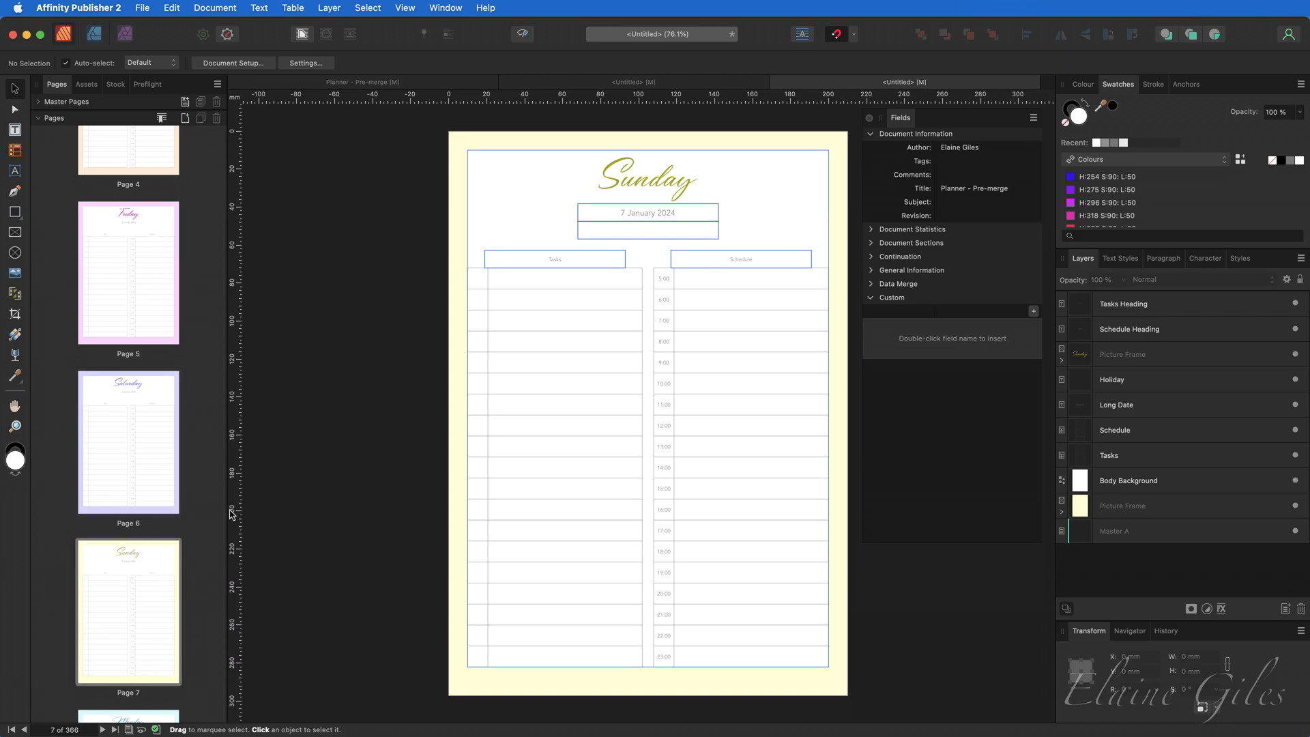